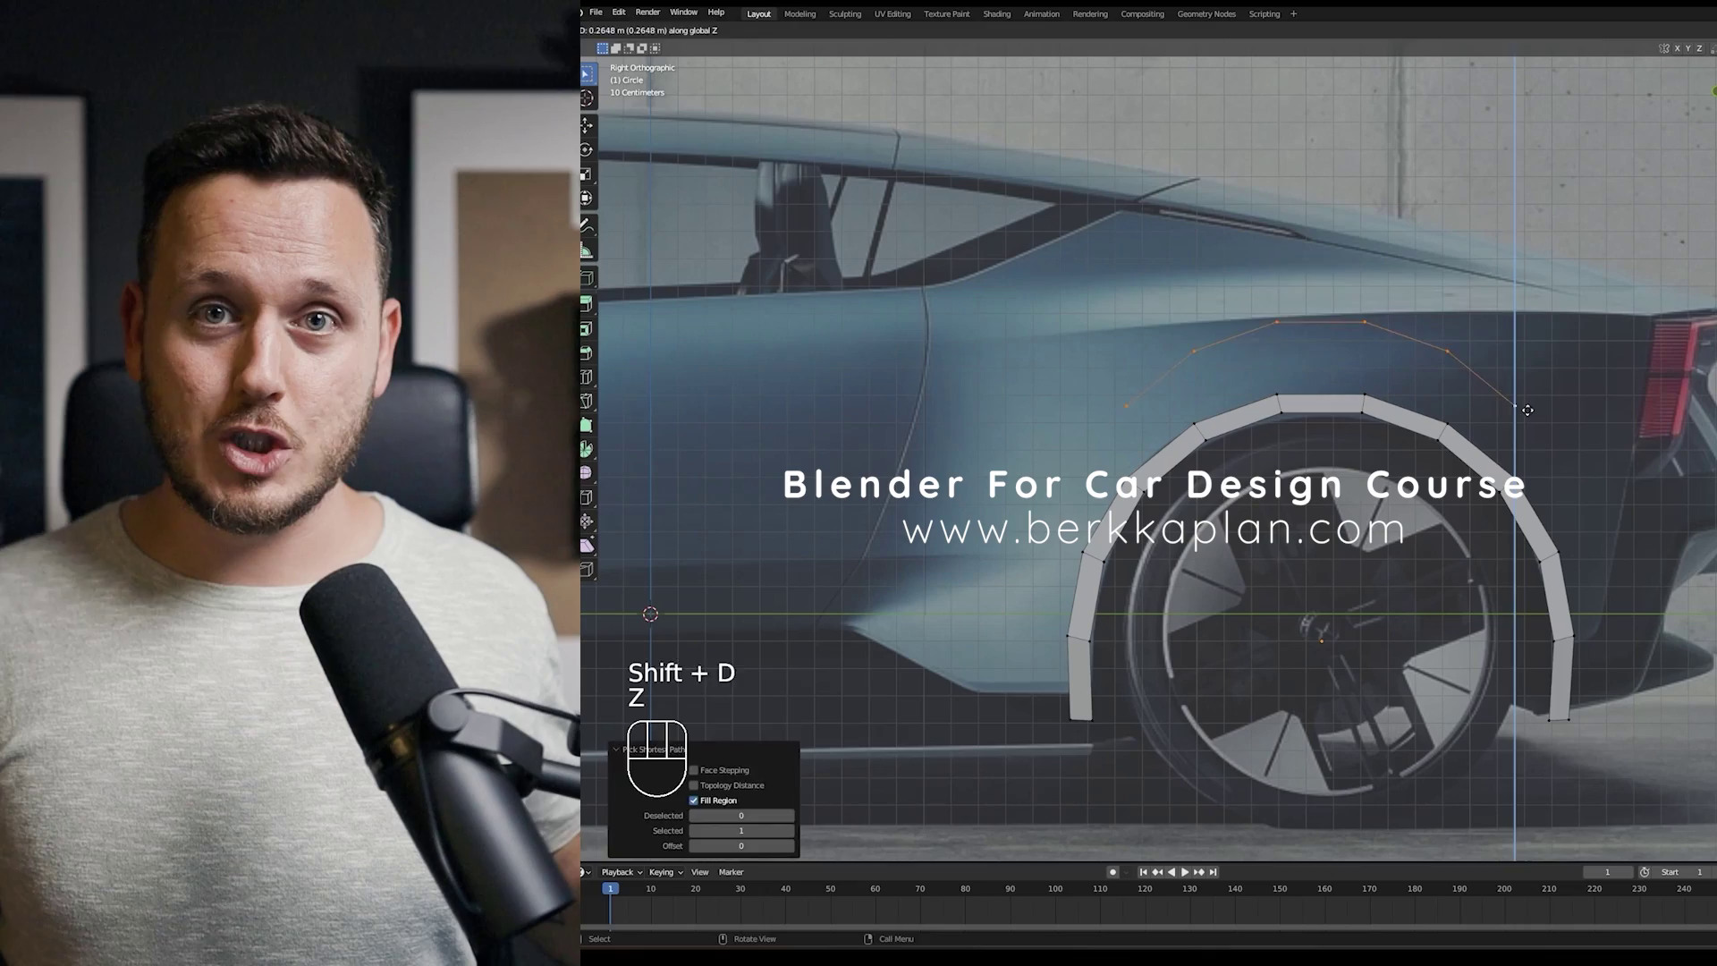
Step: Raise the duplicated arch edge along Z above the wheel arch and extrude the arch's lower front end along Y
{"action": "key", "text": "g"}
{"action": "key", "text": "g"}
{"action": "key", "text": "z"}
{"action": "left_click", "coordinate": [904, 390]}
{"action": "key", "text": "e"}
{"action": "key", "text": "y"}
{"action": "left_click", "coordinate": [876, 649]}
Step: Shift the new geometry along X and adjust the upper edge's vertices from the top view to shape the body line
{"action": "middle_click_drag", "start_coordinate": [883, 548], "coordinate": [1115, 659]}
{"action": "key", "text": "g"}
{"action": "key", "text": "x"}
{"action": "left_click", "coordinate": [1116, 660]}
{"action": "middle_click_drag", "start_coordinate": [1234, 572], "coordinate": [1296, 543]}
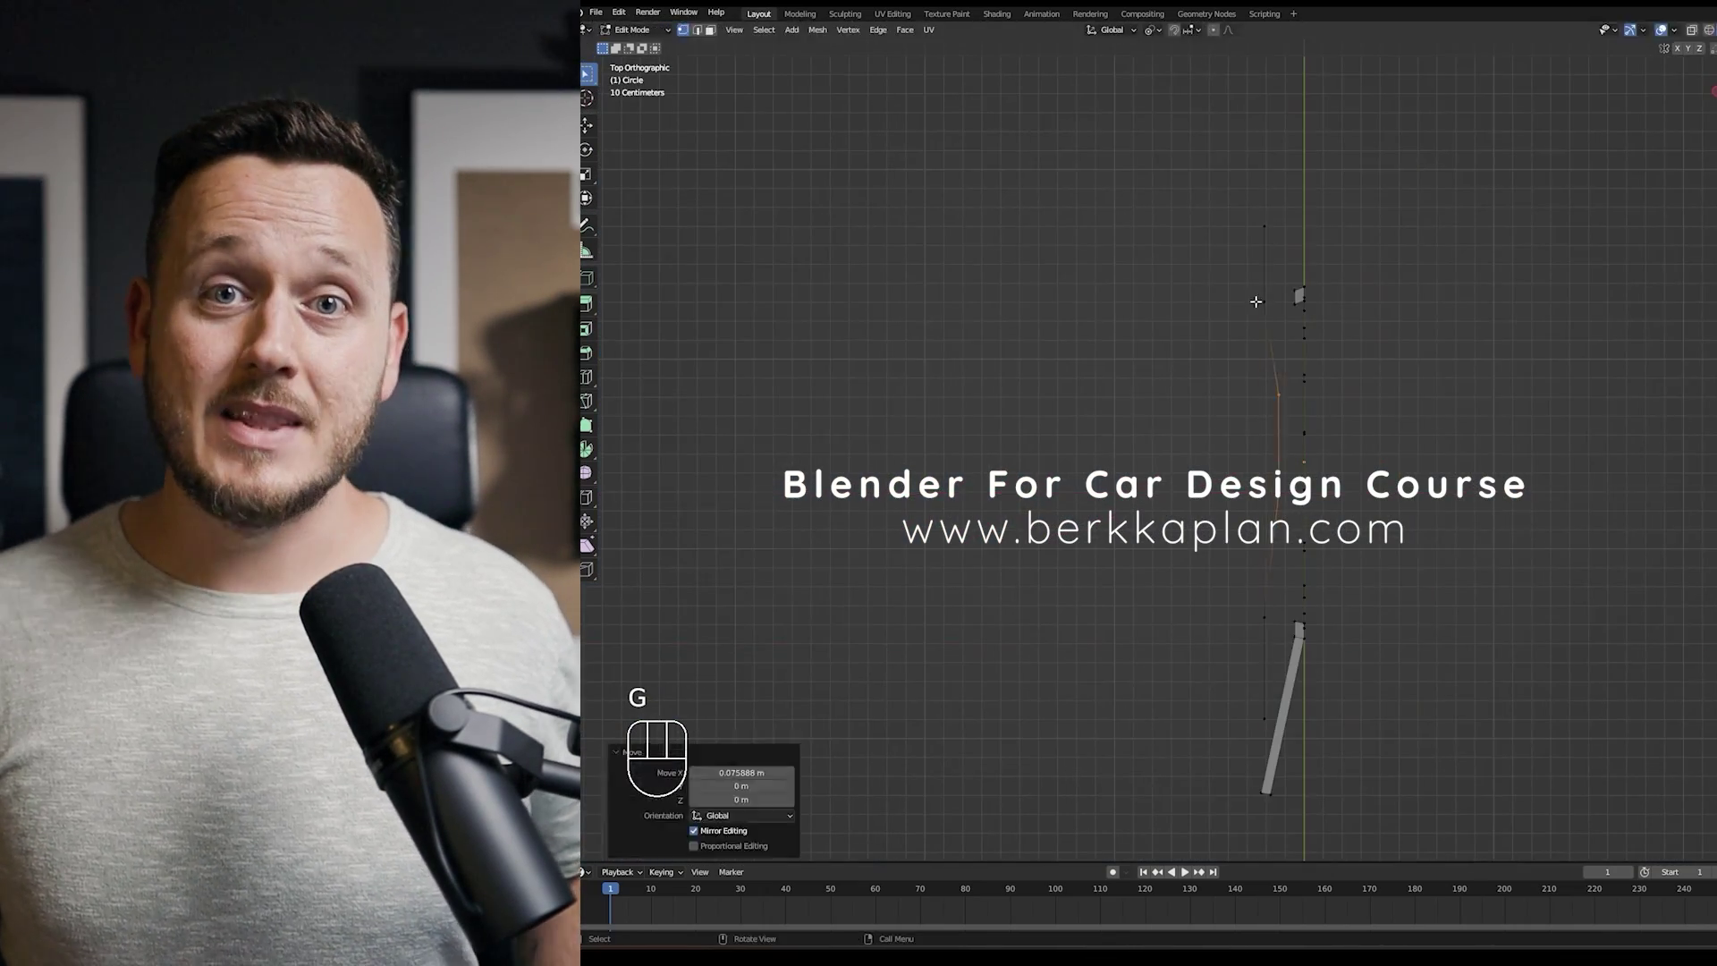
{"action": "key", "text": "g"}
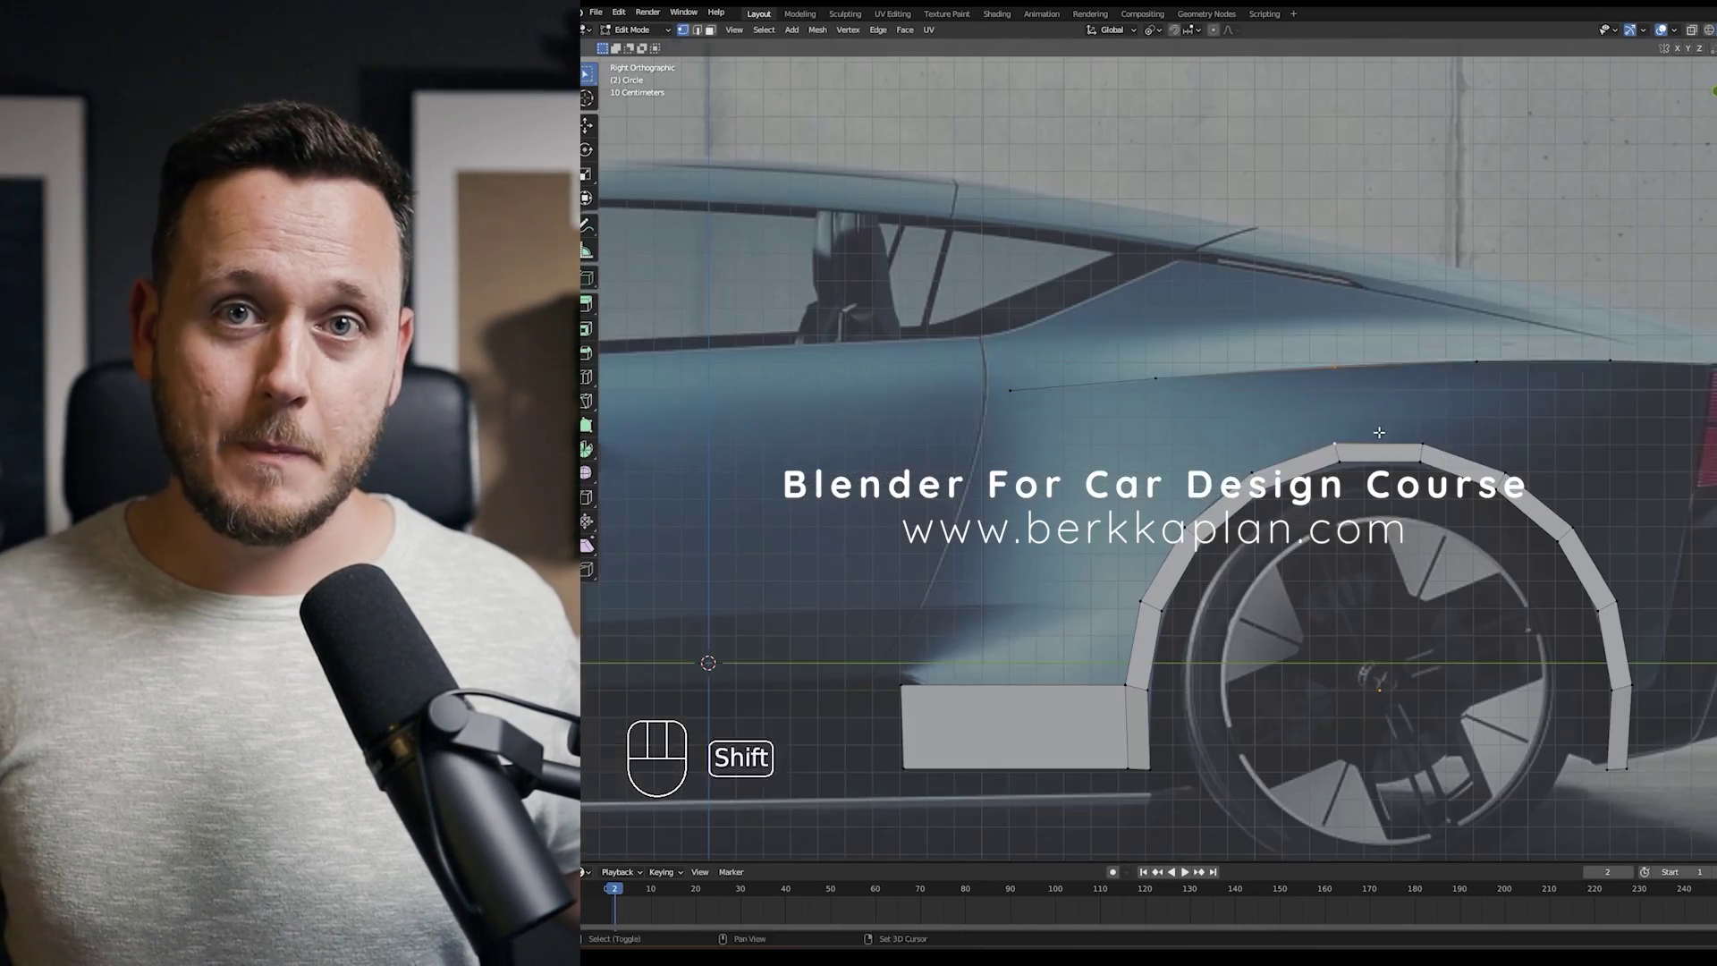
Step: Fill the gaps between the upper body-line edge and the wheel arch with faces
{"action": "key", "text": "f"}
{"action": "key", "text": "f"}
{"action": "key", "text": "f"}
{"action": "key", "text": "f"}
{"action": "key", "text": "f"}
Step: Extrude the front edge of the lower side panel and add a level 2 subdivision surface
{"action": "key", "text": "e"}
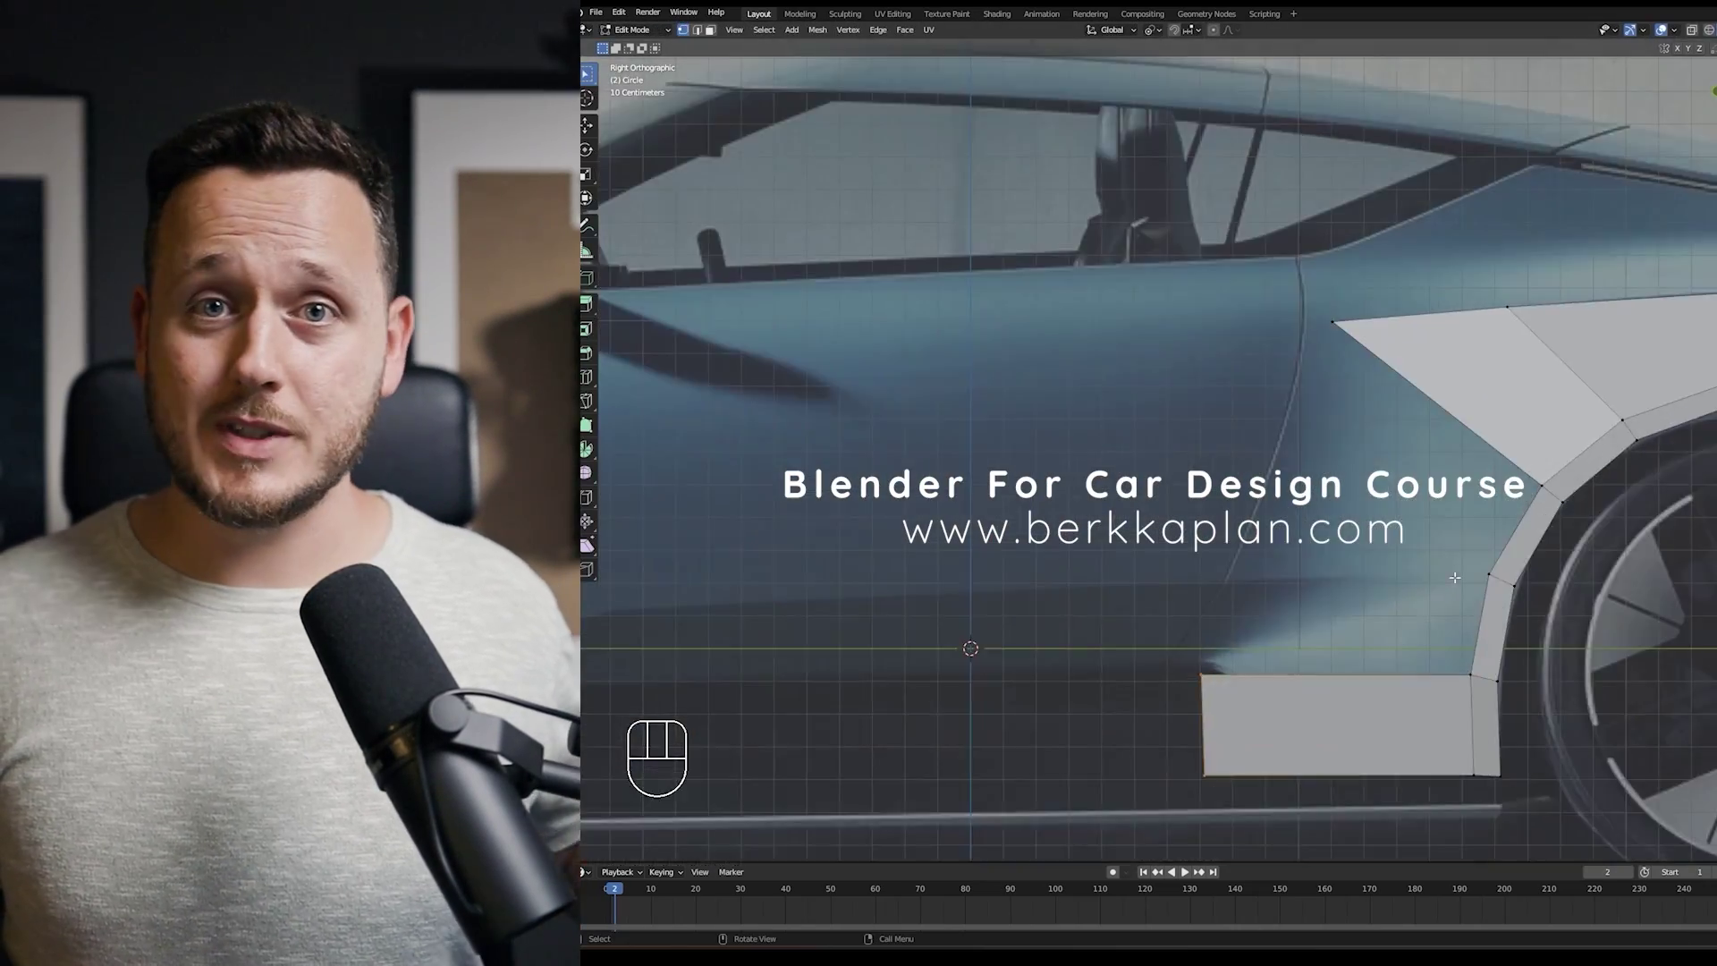
{"action": "key", "text": "e"}
{"action": "key", "text": "KP_3"}
{"action": "key", "text": "ctrl+2"}
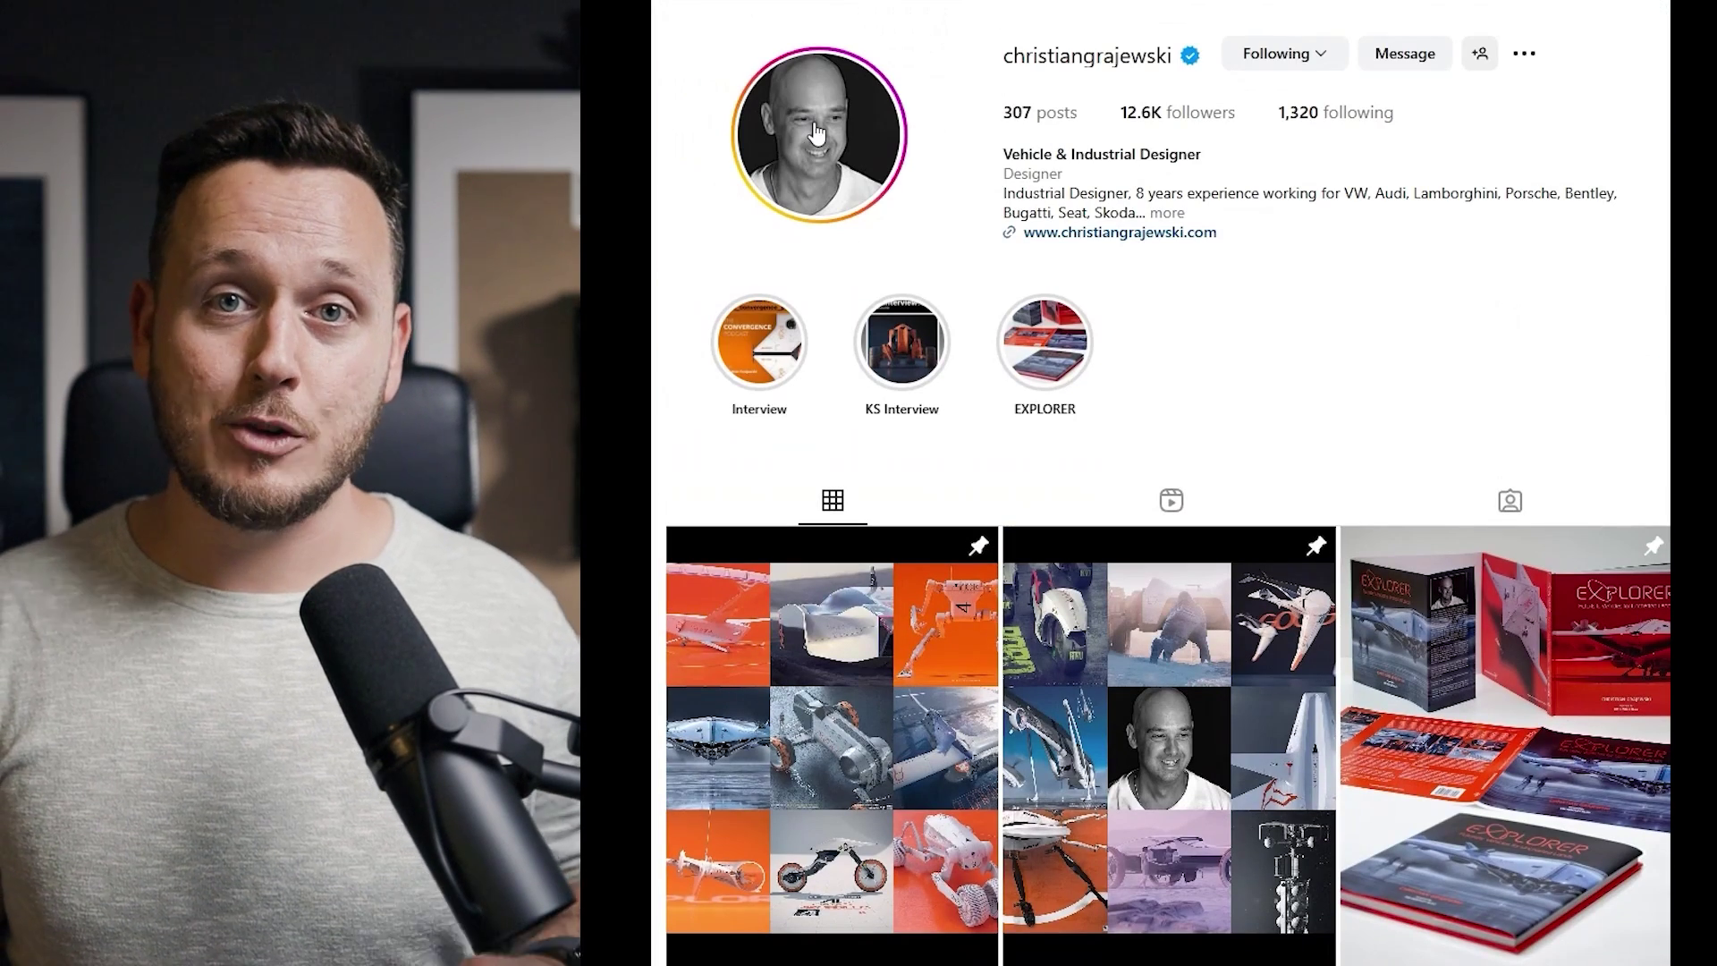
Step: Switch to the vehicle designer's Instagram profile, highlight the account handle, and look through the posts
{"action": "left_click_drag", "start_coordinate": [1003, 59], "coordinate": [1152, 64]}
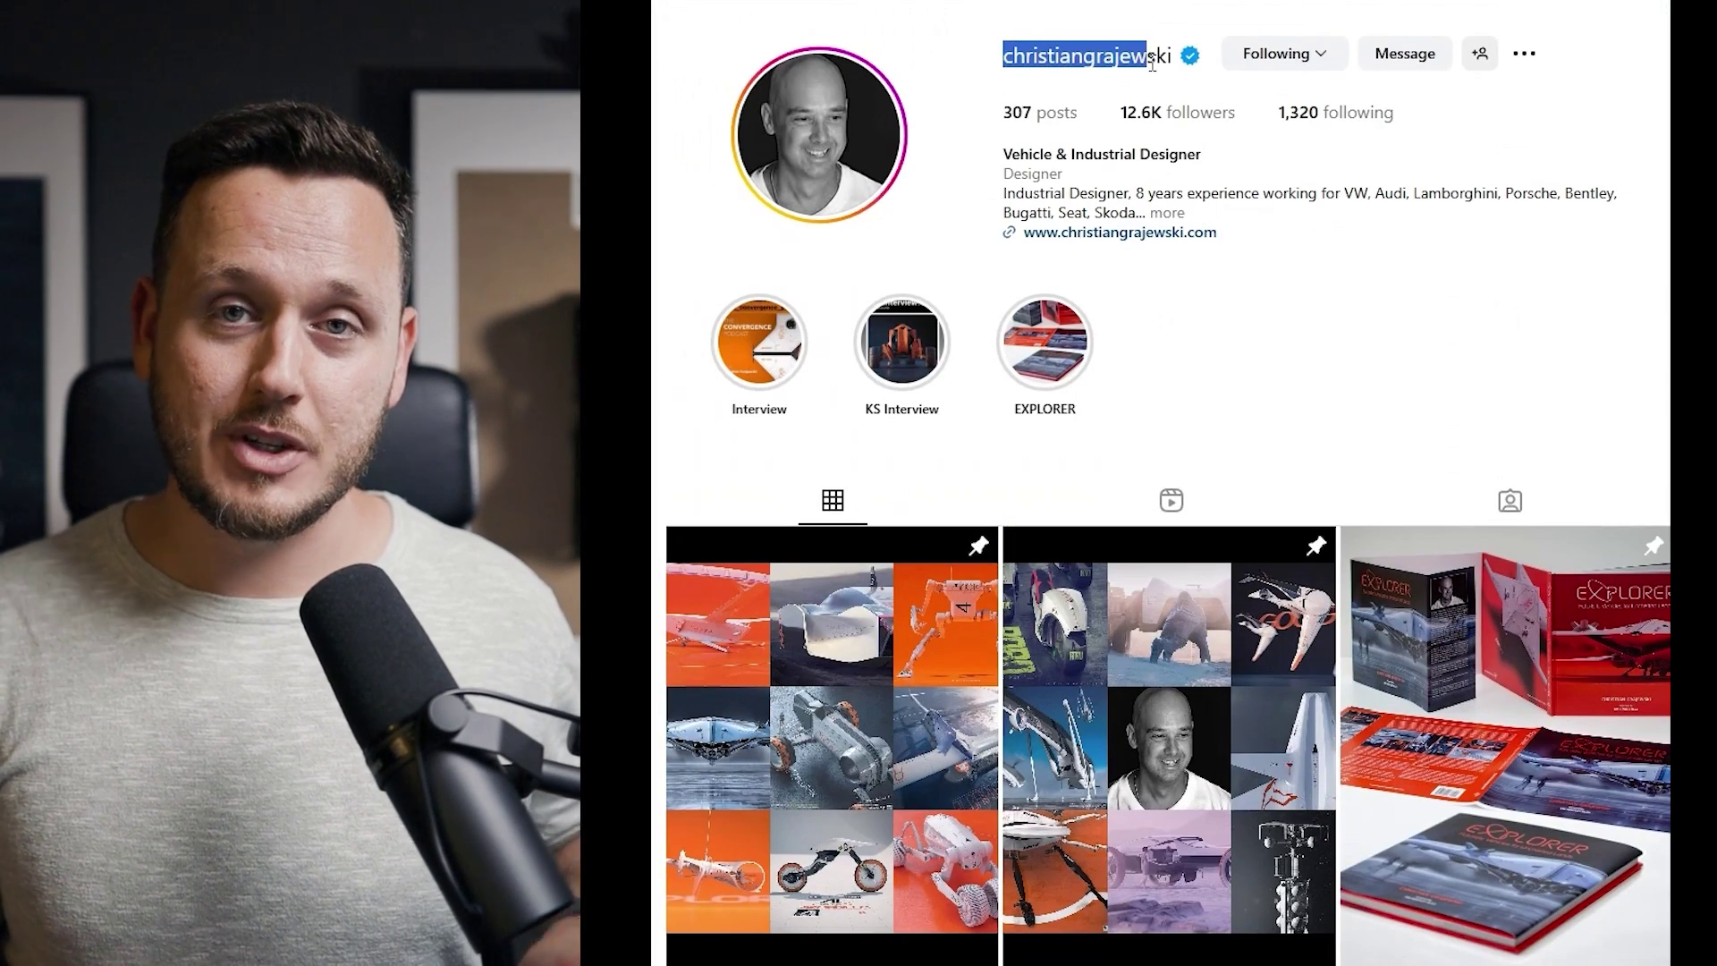
{"action": "left_click", "coordinate": [1387, 279]}
{"action": "scroll", "coordinate": [1374, 286], "scroll_direction": "down", "scroll_amount": 3}
{"action": "scroll", "coordinate": [1601, 516], "scroll_direction": "down", "scroll_amount": 2}
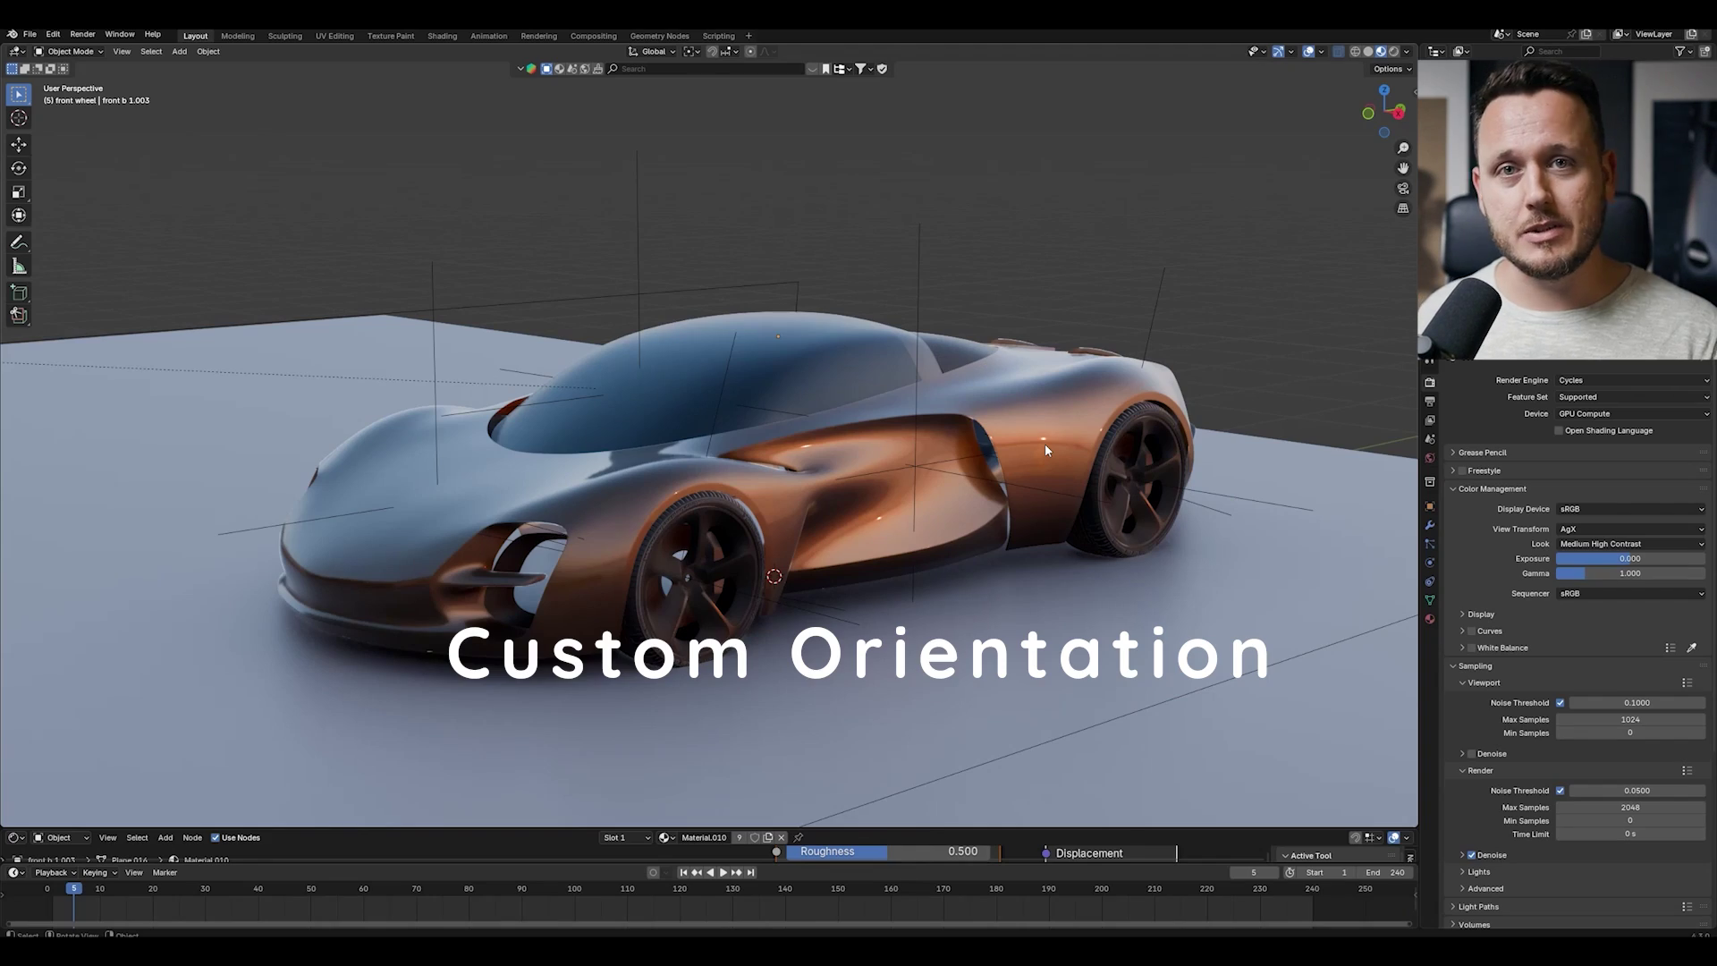
Step: In Edit Mode on the car body, select the vertex path along the side opening's upper crease and hide all unselected geometry
{"action": "left_click", "coordinate": [884, 400]}
{"action": "scroll", "coordinate": [939, 340], "scroll_direction": "up", "scroll_amount": 3}
{"action": "middle_click_drag", "start_coordinate": [925, 378], "coordinate": [759, 445]}
{"action": "scroll", "coordinate": [755, 452], "scroll_direction": "up", "scroll_amount": 4}
{"action": "scroll", "coordinate": [751, 460], "scroll_direction": "up", "scroll_amount": 1}
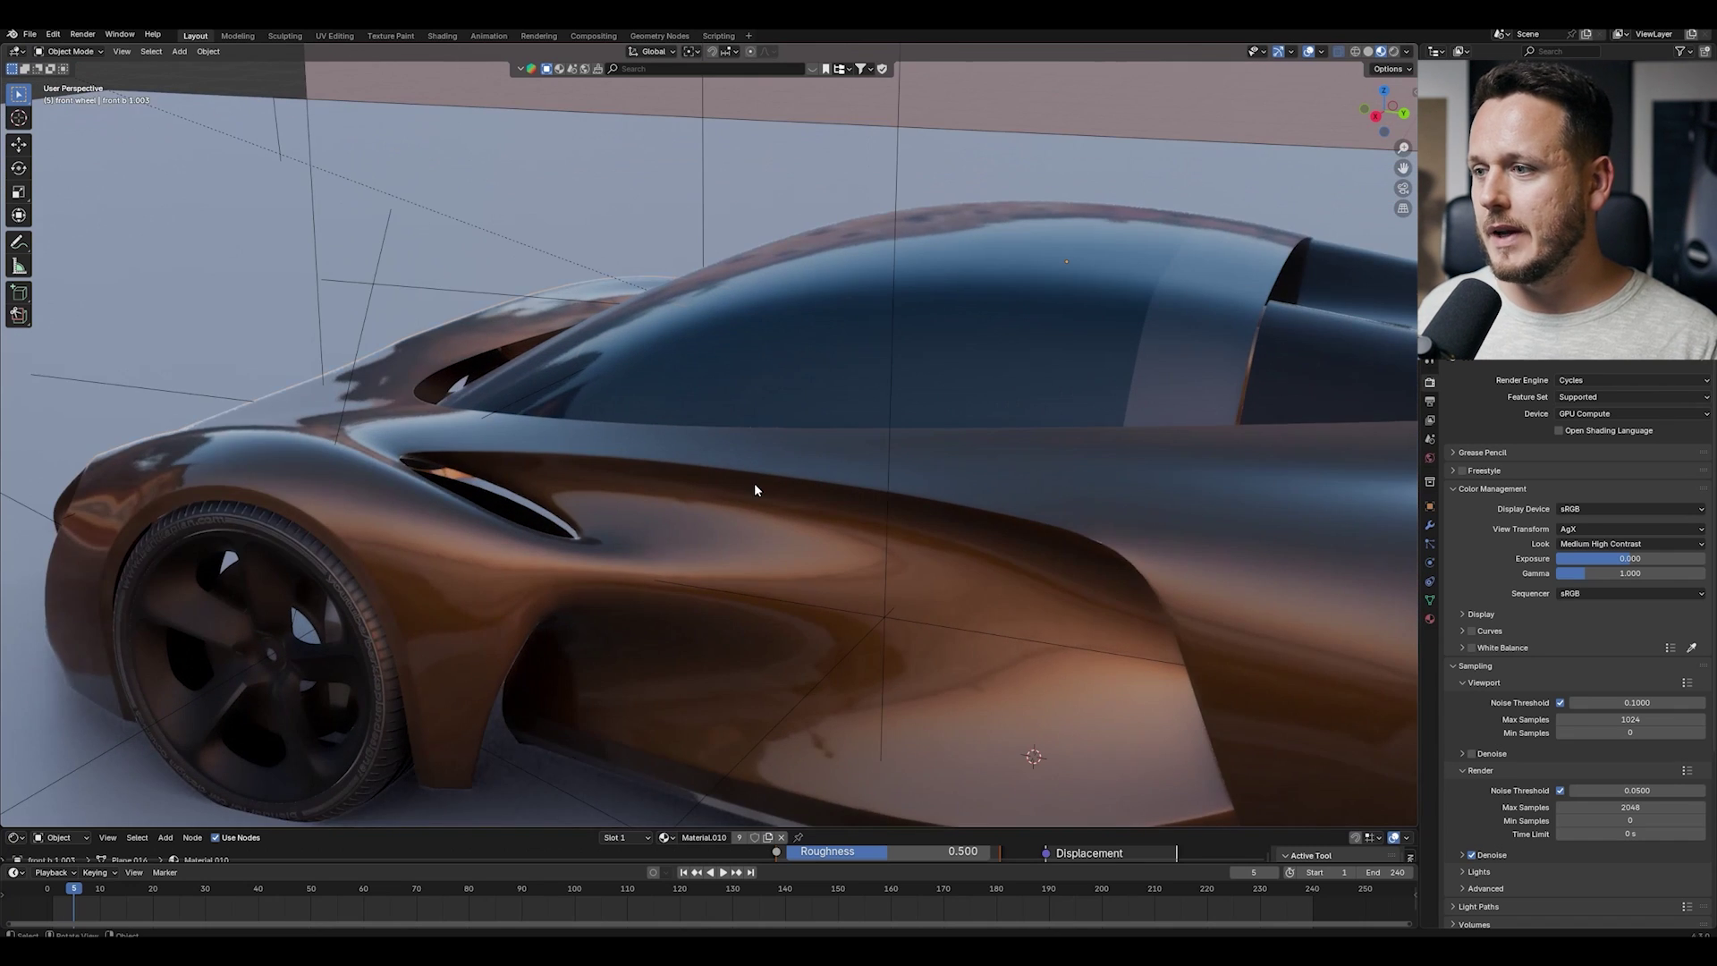
{"action": "key", "text": "Tab"}
{"action": "middle_click_drag", "start_coordinate": [755, 502], "coordinate": [701, 467]}
{"action": "left_click", "coordinate": [631, 483], "text": "ctrl+shift"}
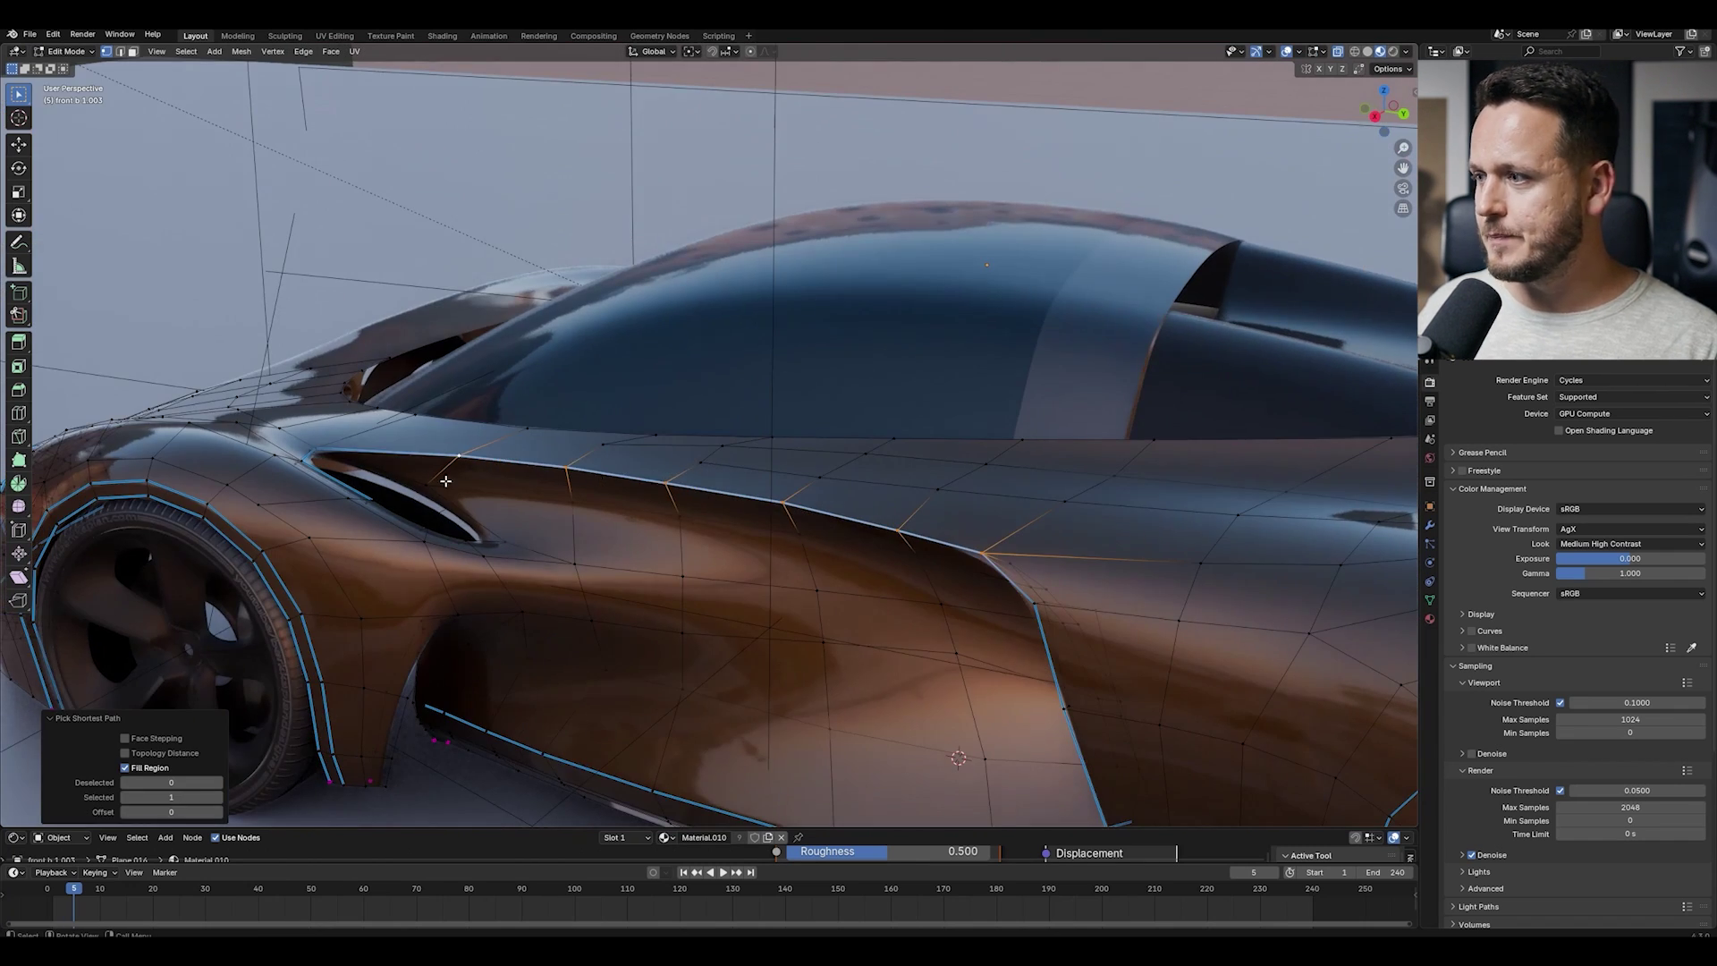
{"action": "key", "text": "shift+h"}
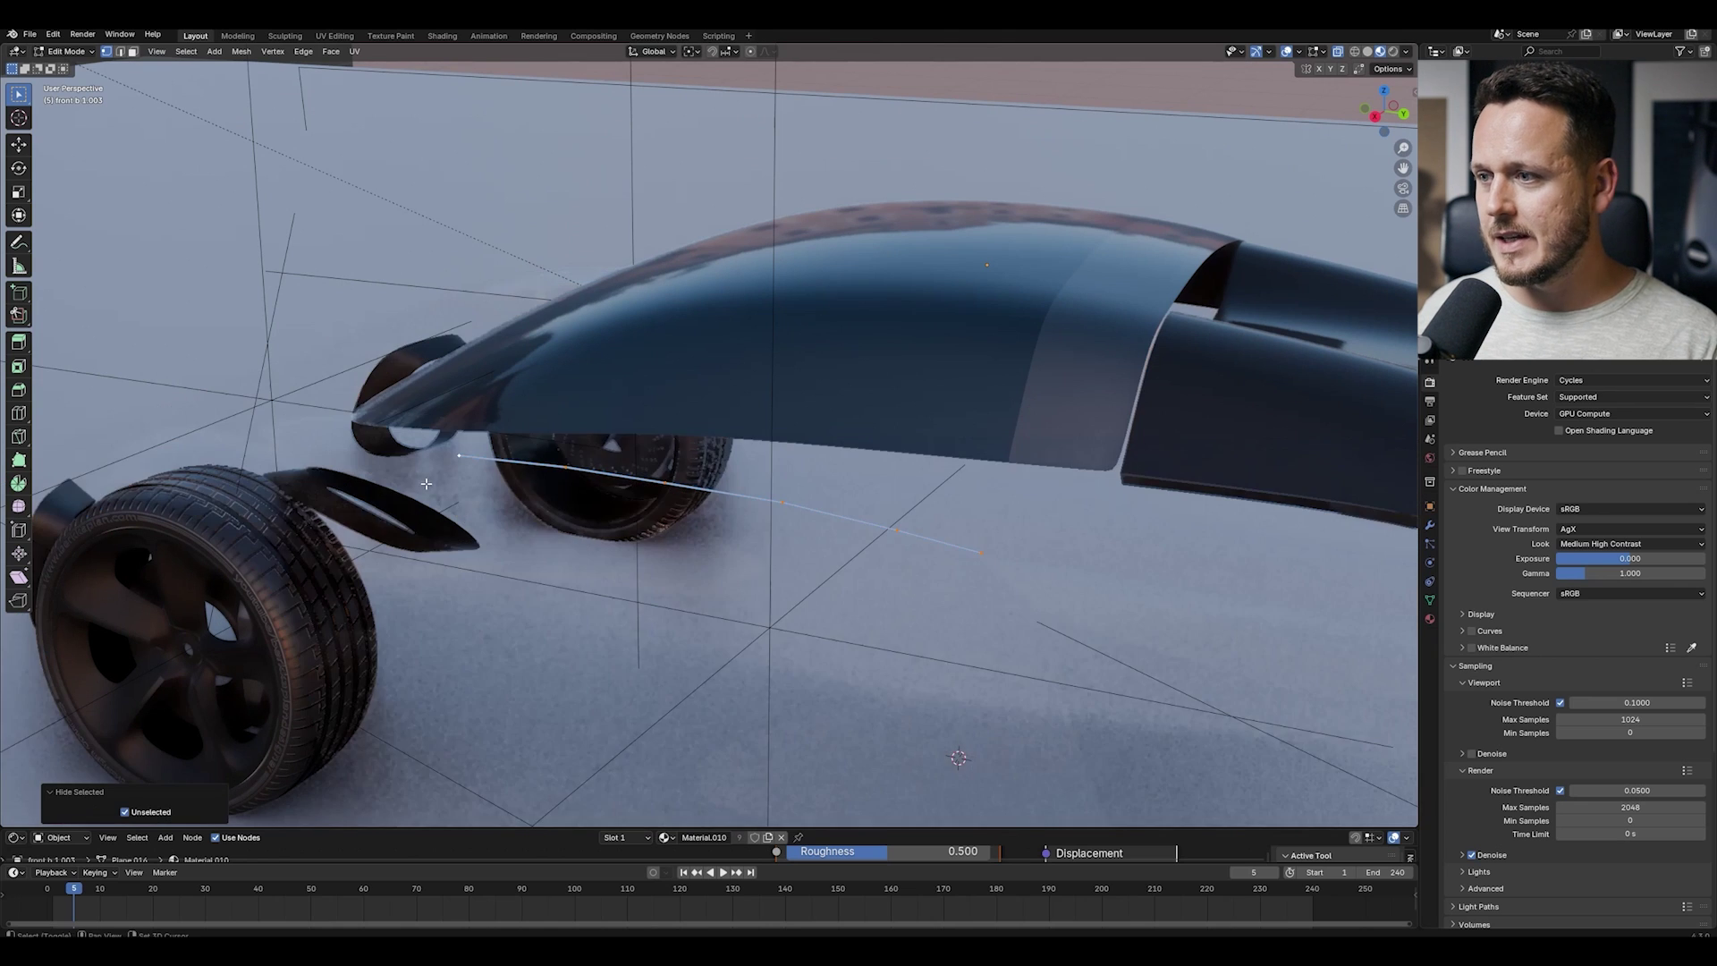
Step: Select three vertices spread along the isolated crease edge and create a custom transform orientation from them
{"action": "middle_click_drag", "start_coordinate": [780, 499], "coordinate": [595, 454]}
{"action": "scroll", "coordinate": [563, 468], "scroll_direction": "up", "scroll_amount": 2}
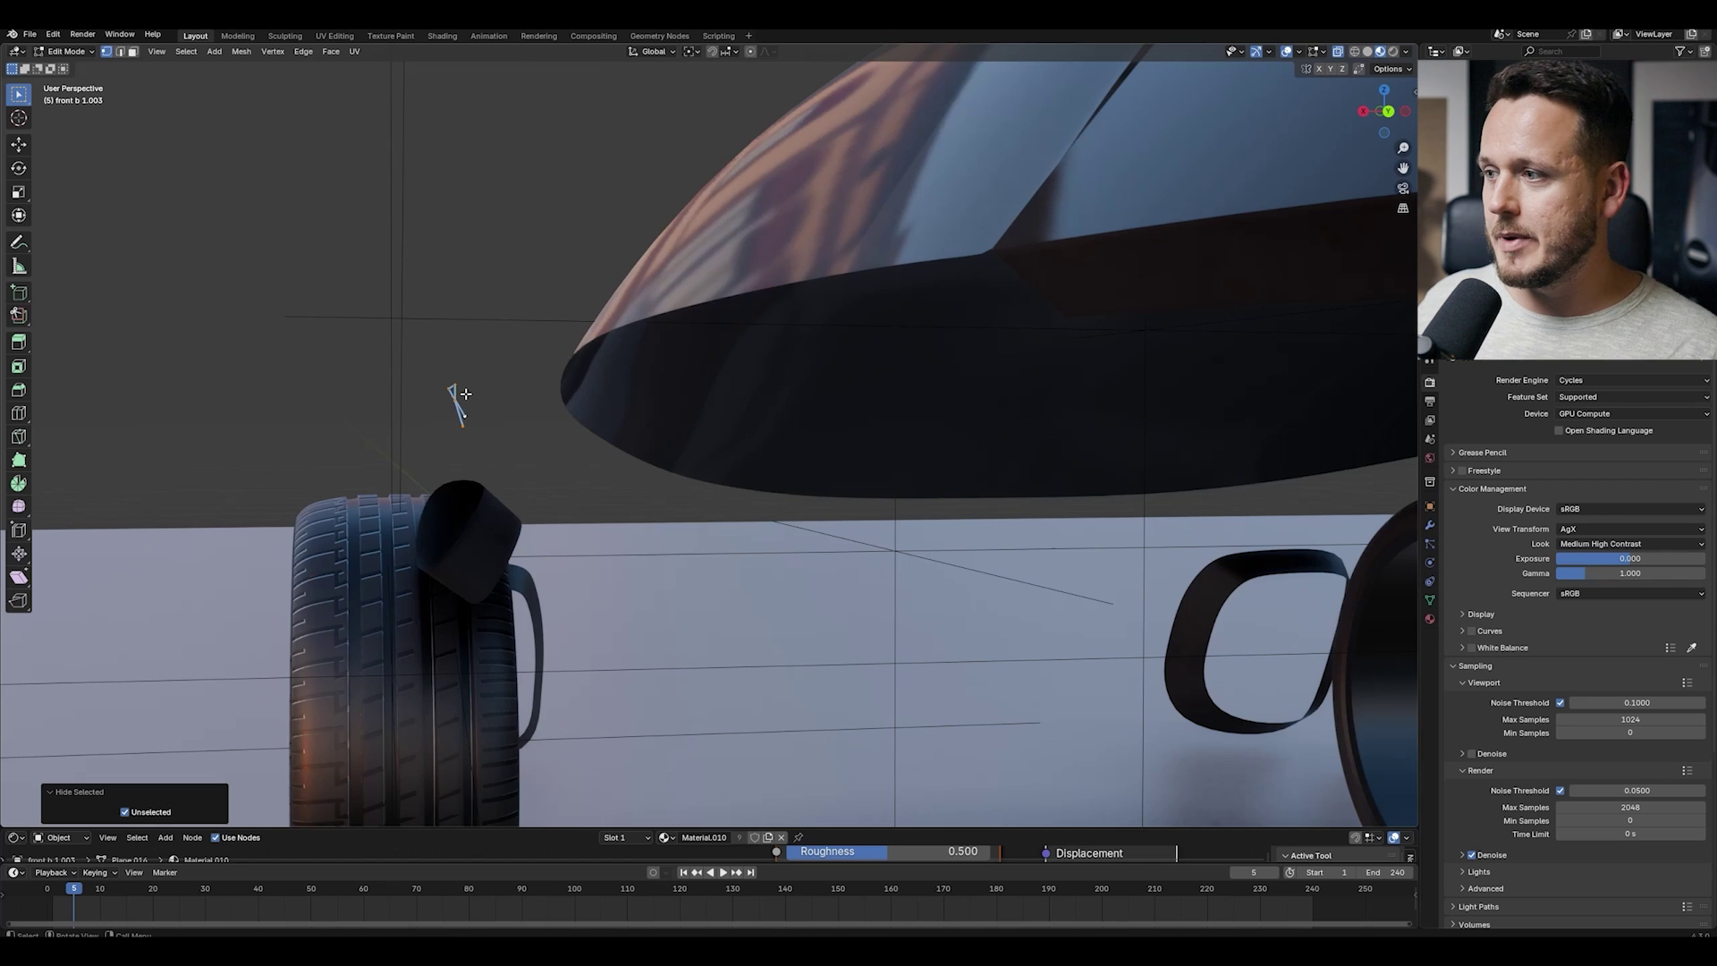
{"action": "middle_click_drag", "start_coordinate": [464, 393], "coordinate": [624, 398]}
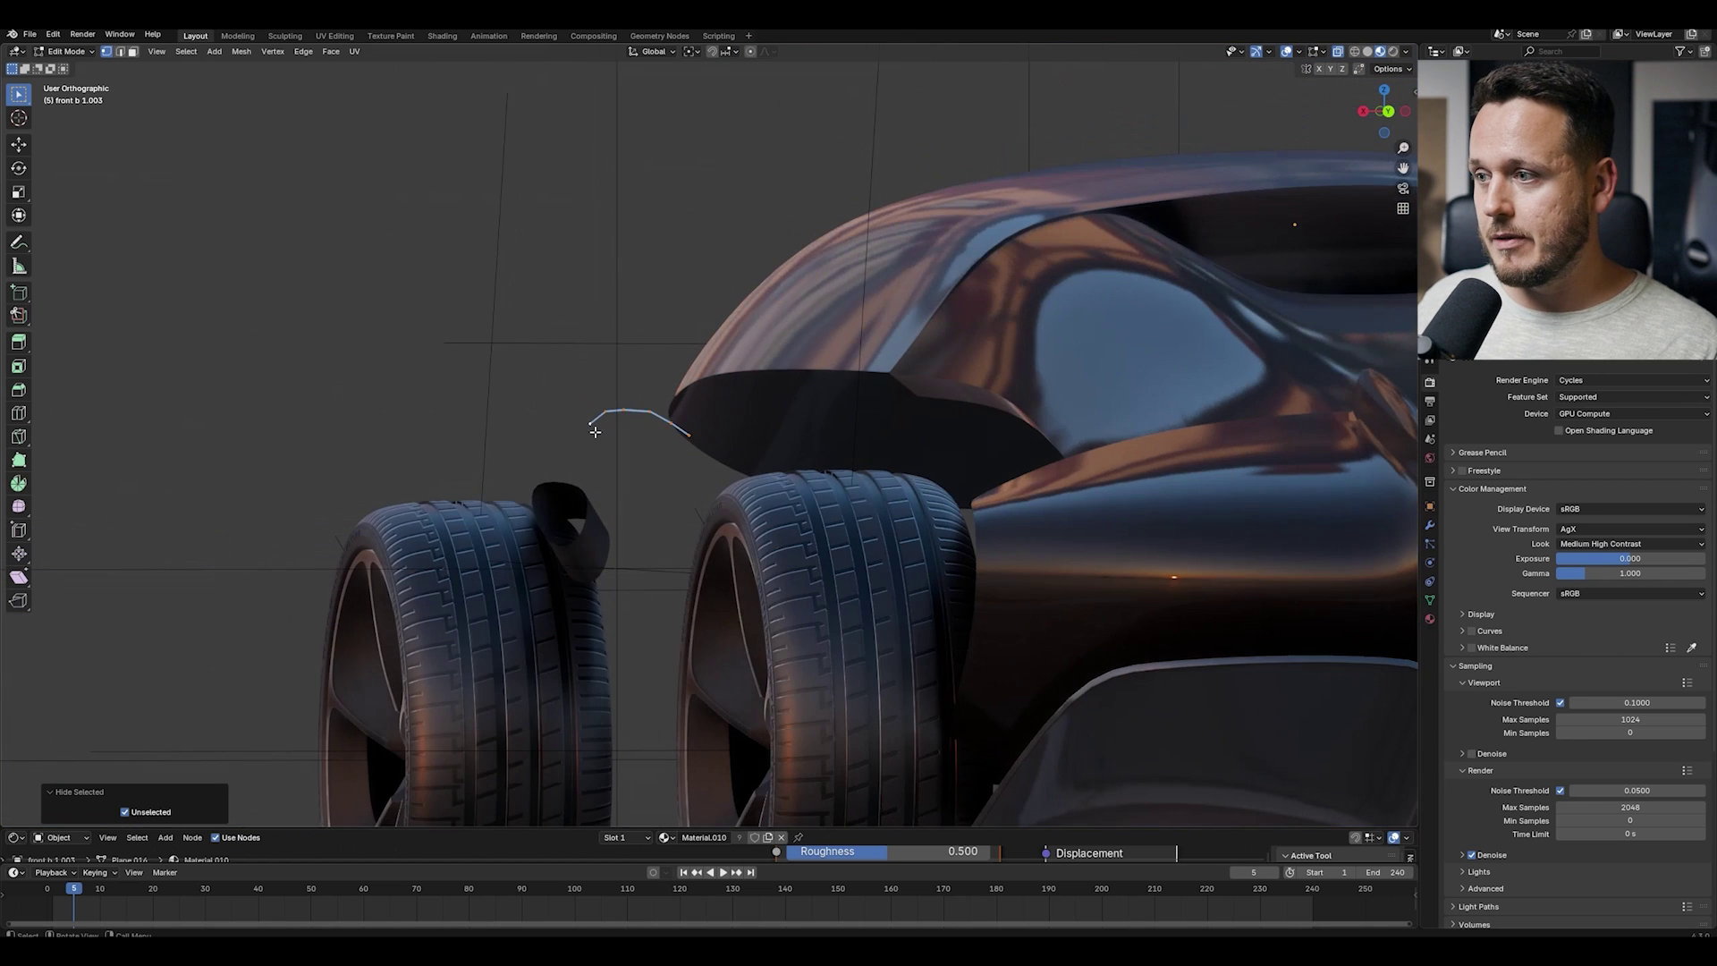
{"action": "middle_click_drag", "start_coordinate": [577, 435], "coordinate": [727, 215]}
{"action": "scroll", "coordinate": [839, 491], "scroll_direction": "up", "scroll_amount": 5}
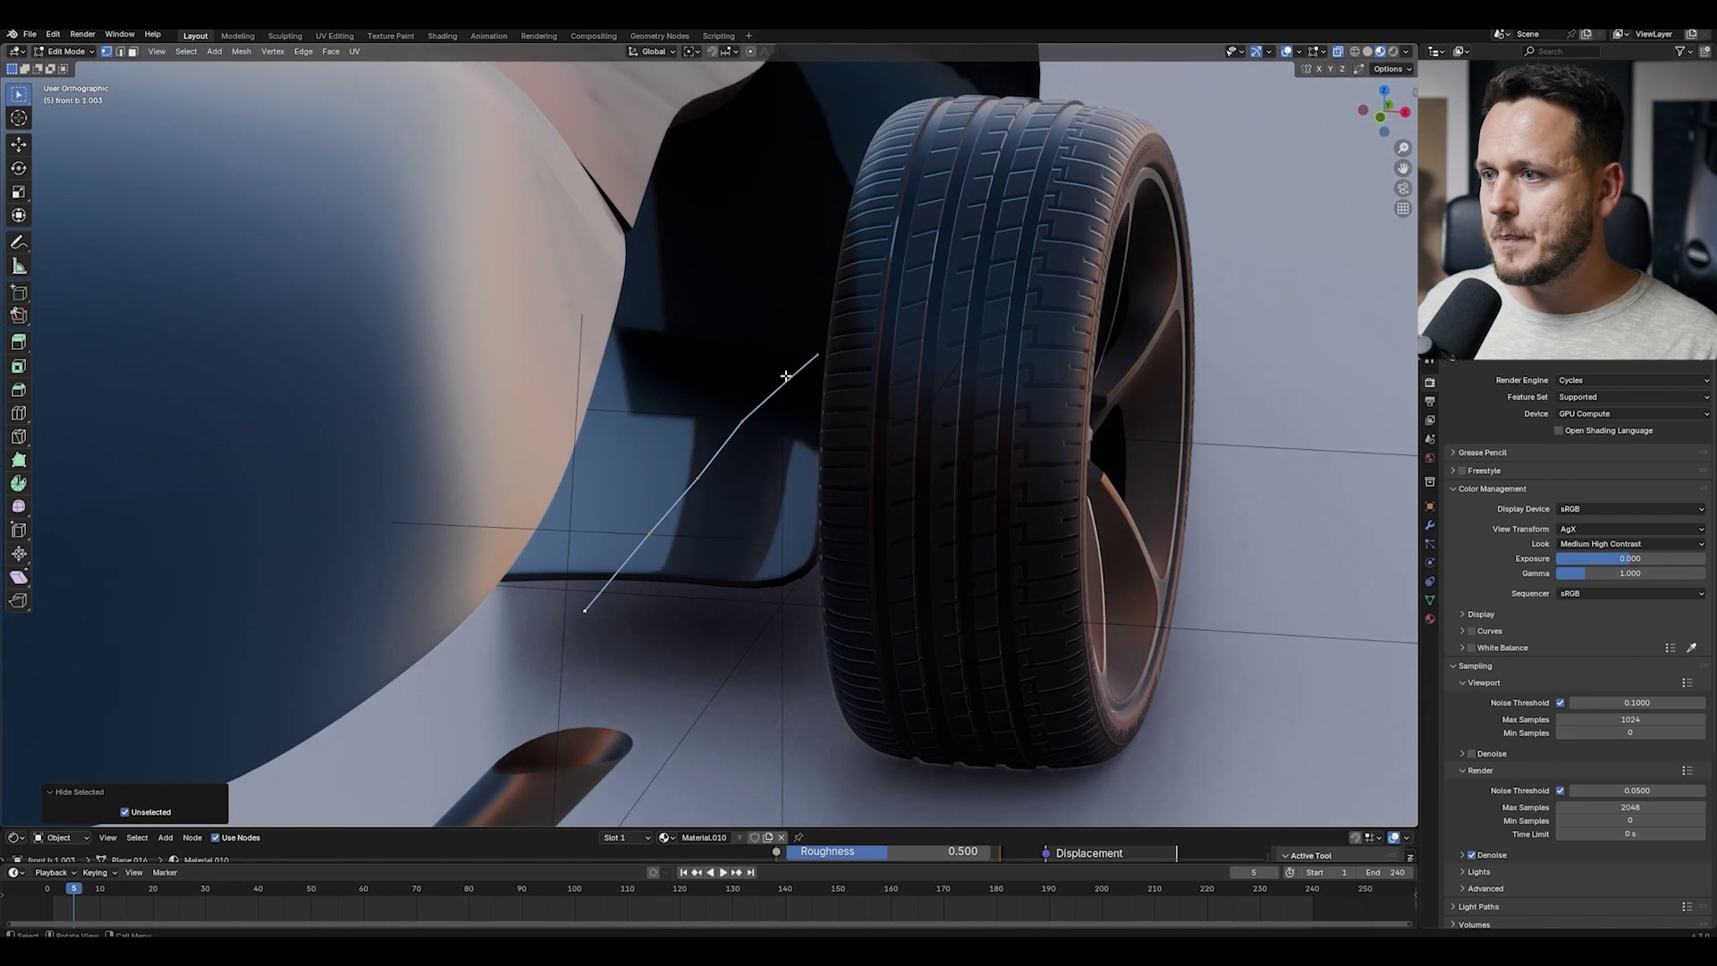
{"action": "left_click", "coordinate": [814, 357]}
{"action": "middle_click_drag", "start_coordinate": [832, 441], "coordinate": [795, 420]}
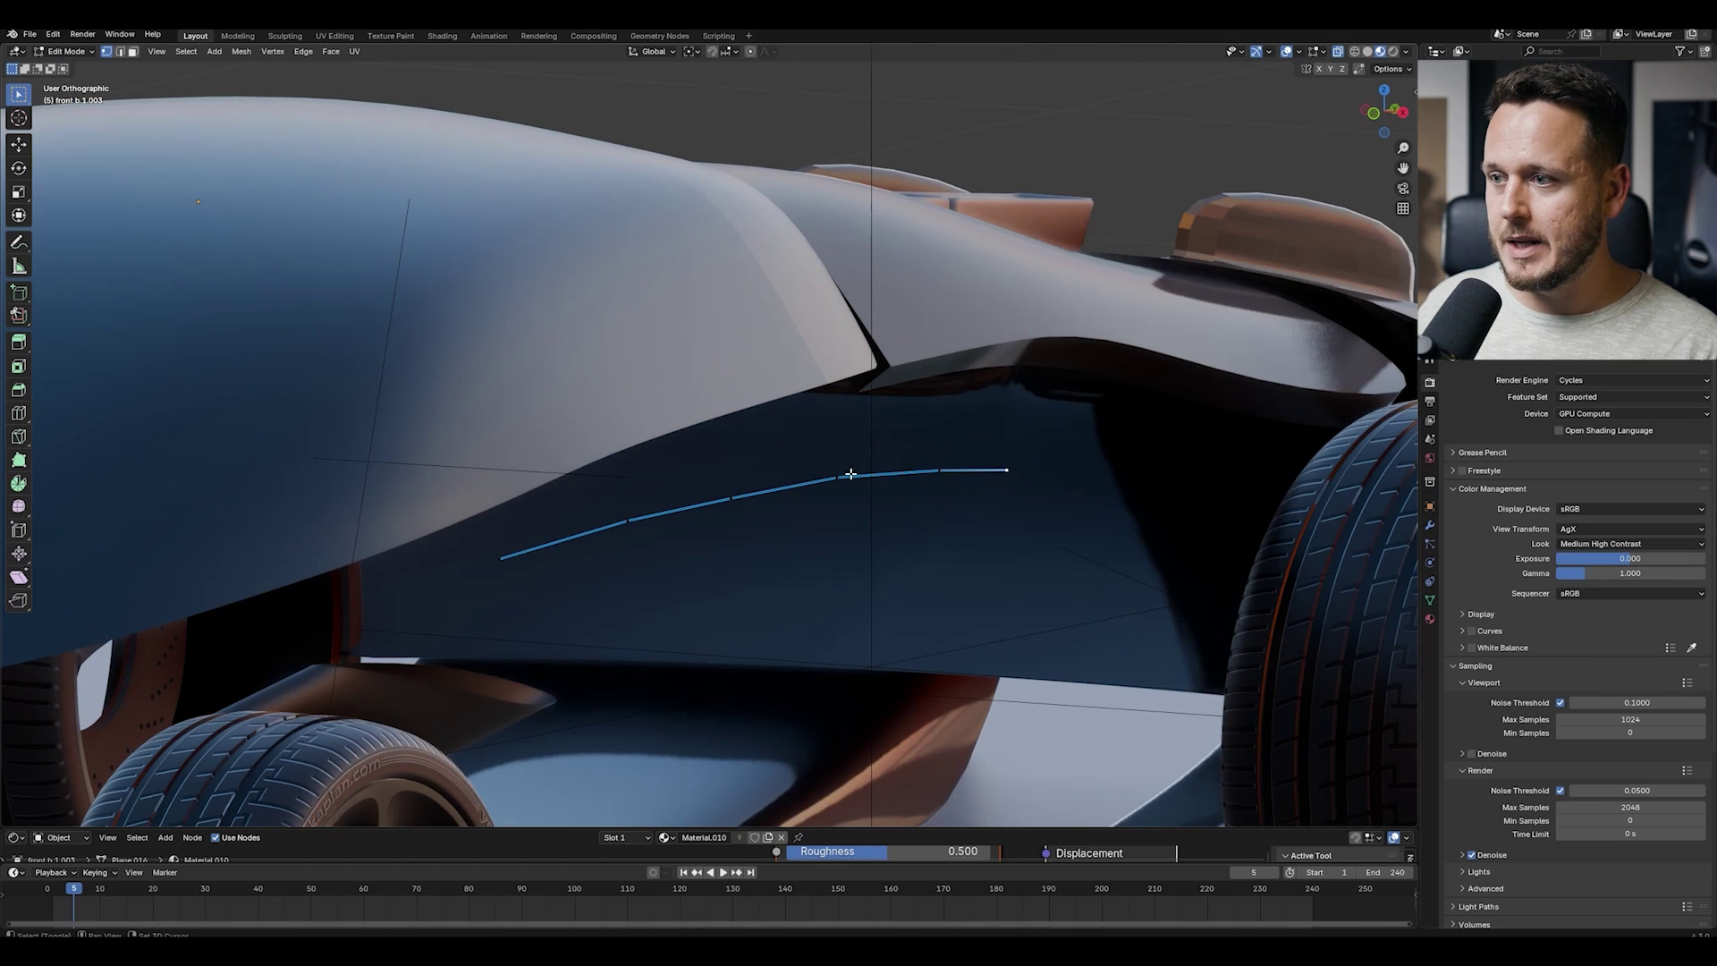
{"action": "middle_click_drag", "start_coordinate": [516, 557], "coordinate": [839, 509]}
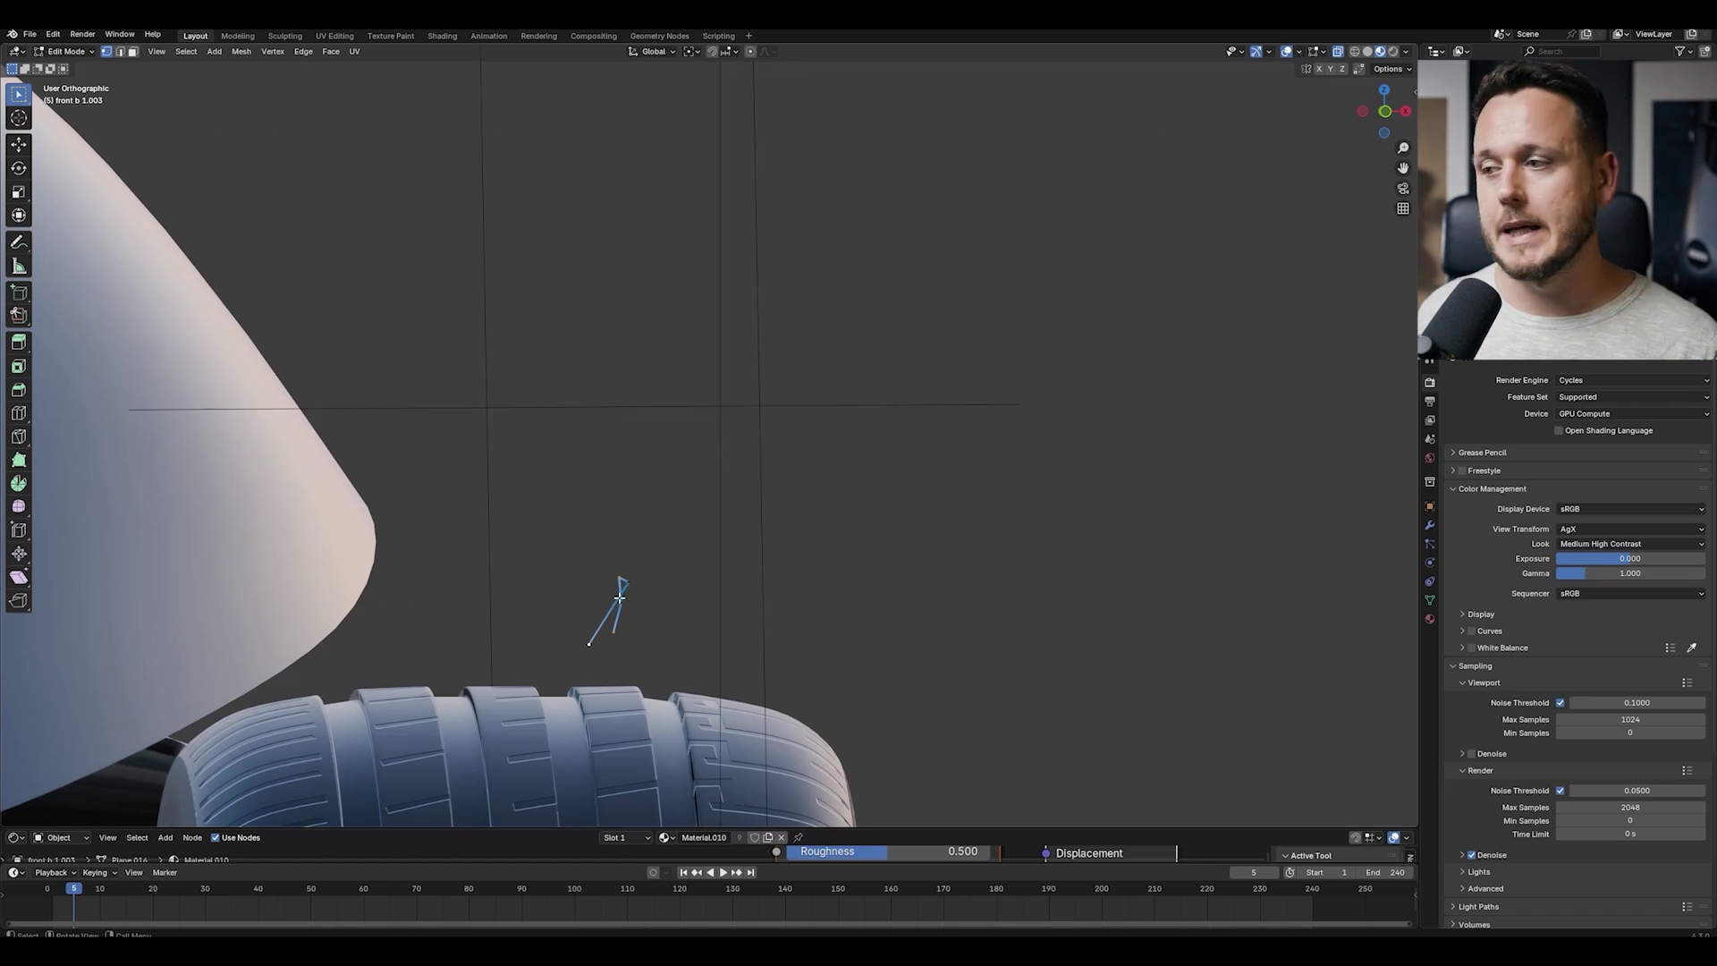
{"action": "scroll", "coordinate": [724, 587], "scroll_direction": "up", "scroll_amount": 1}
{"action": "middle_click_drag", "start_coordinate": [724, 587], "coordinate": [754, 505], "text": "shift"}
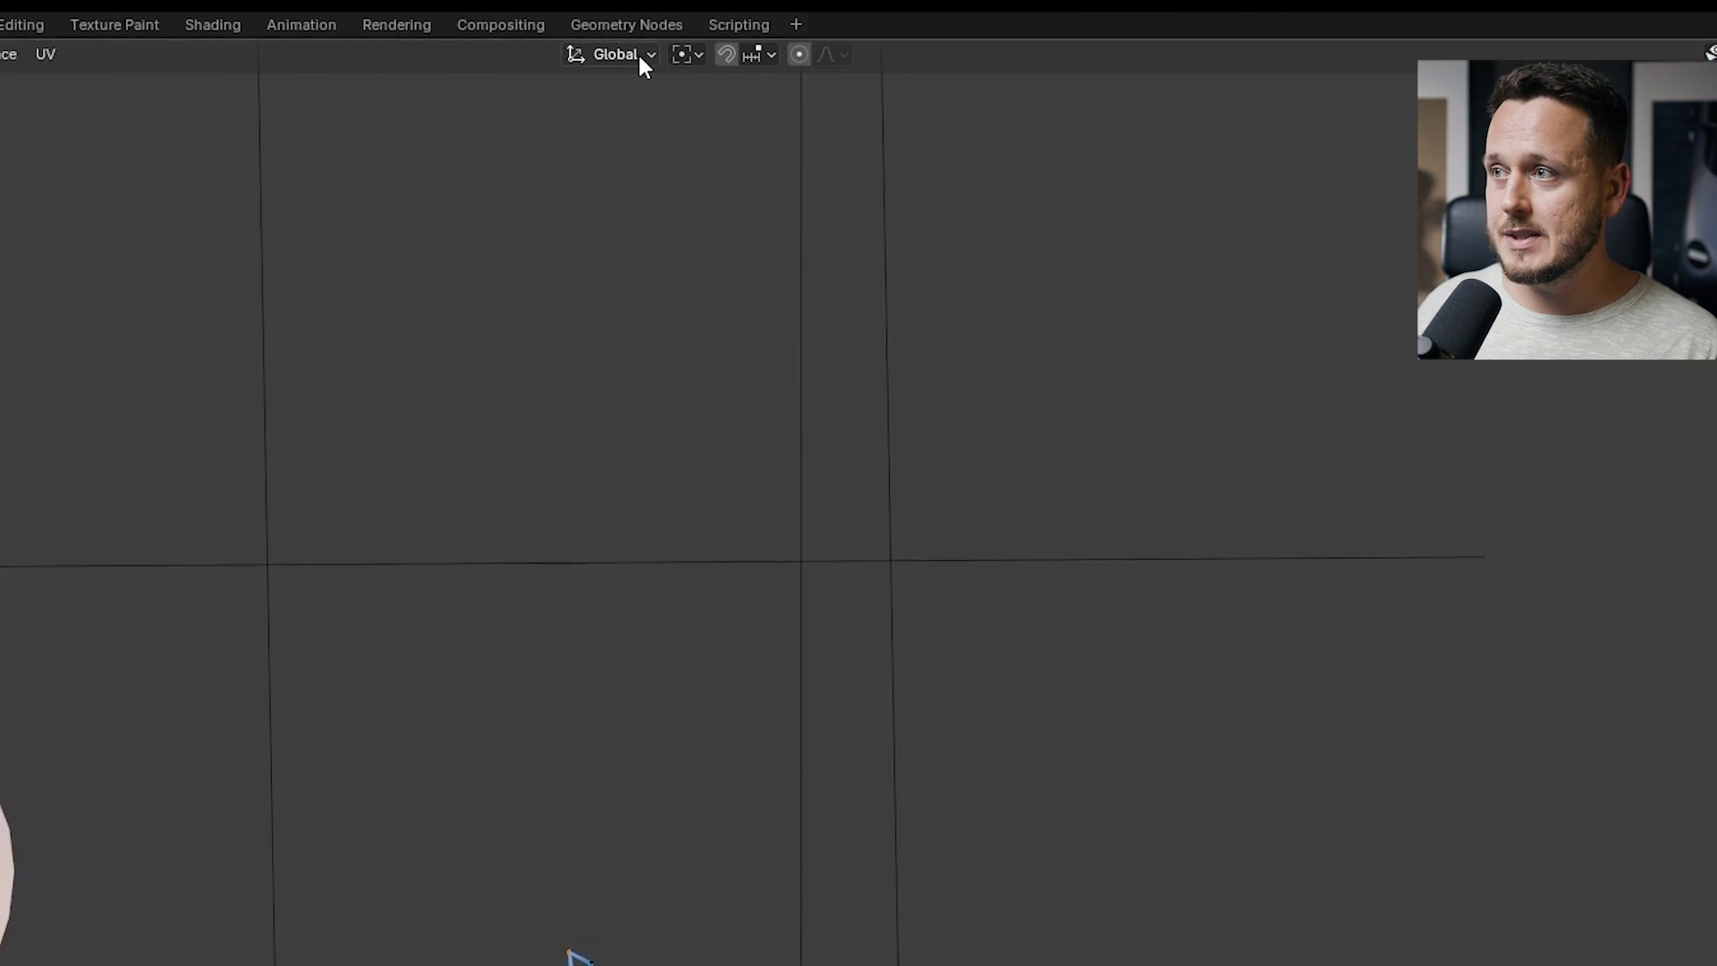
{"action": "left_click", "coordinate": [659, 52]}
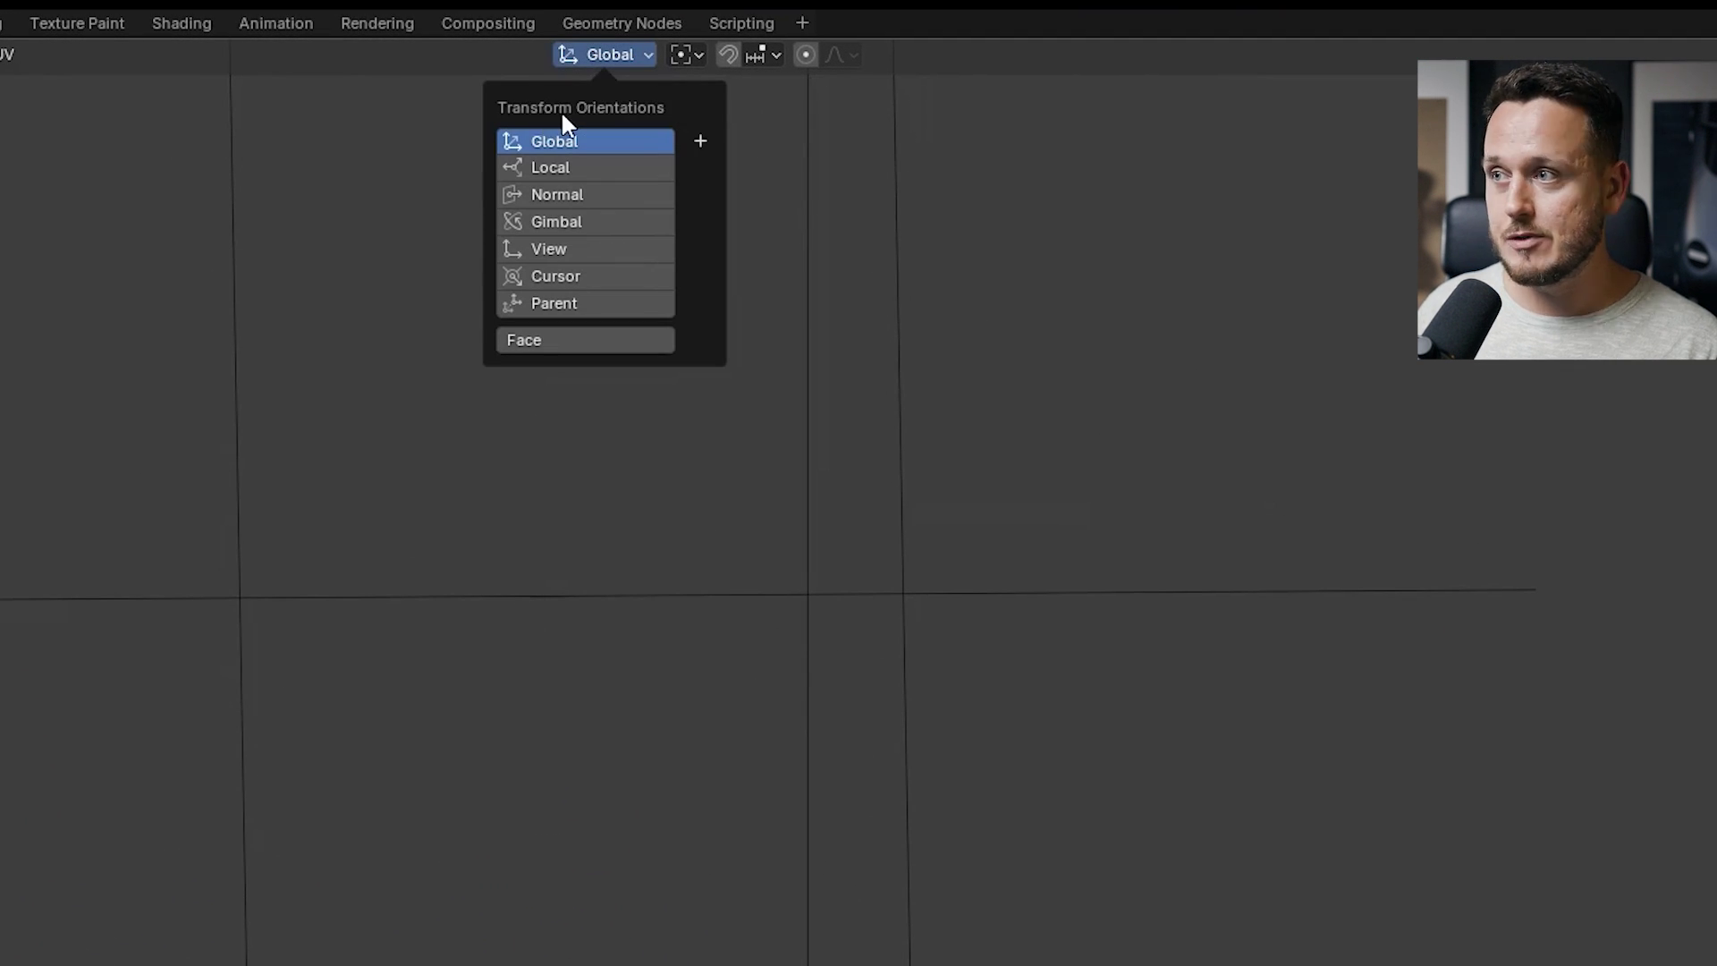
{"action": "left_click", "coordinate": [699, 144]}
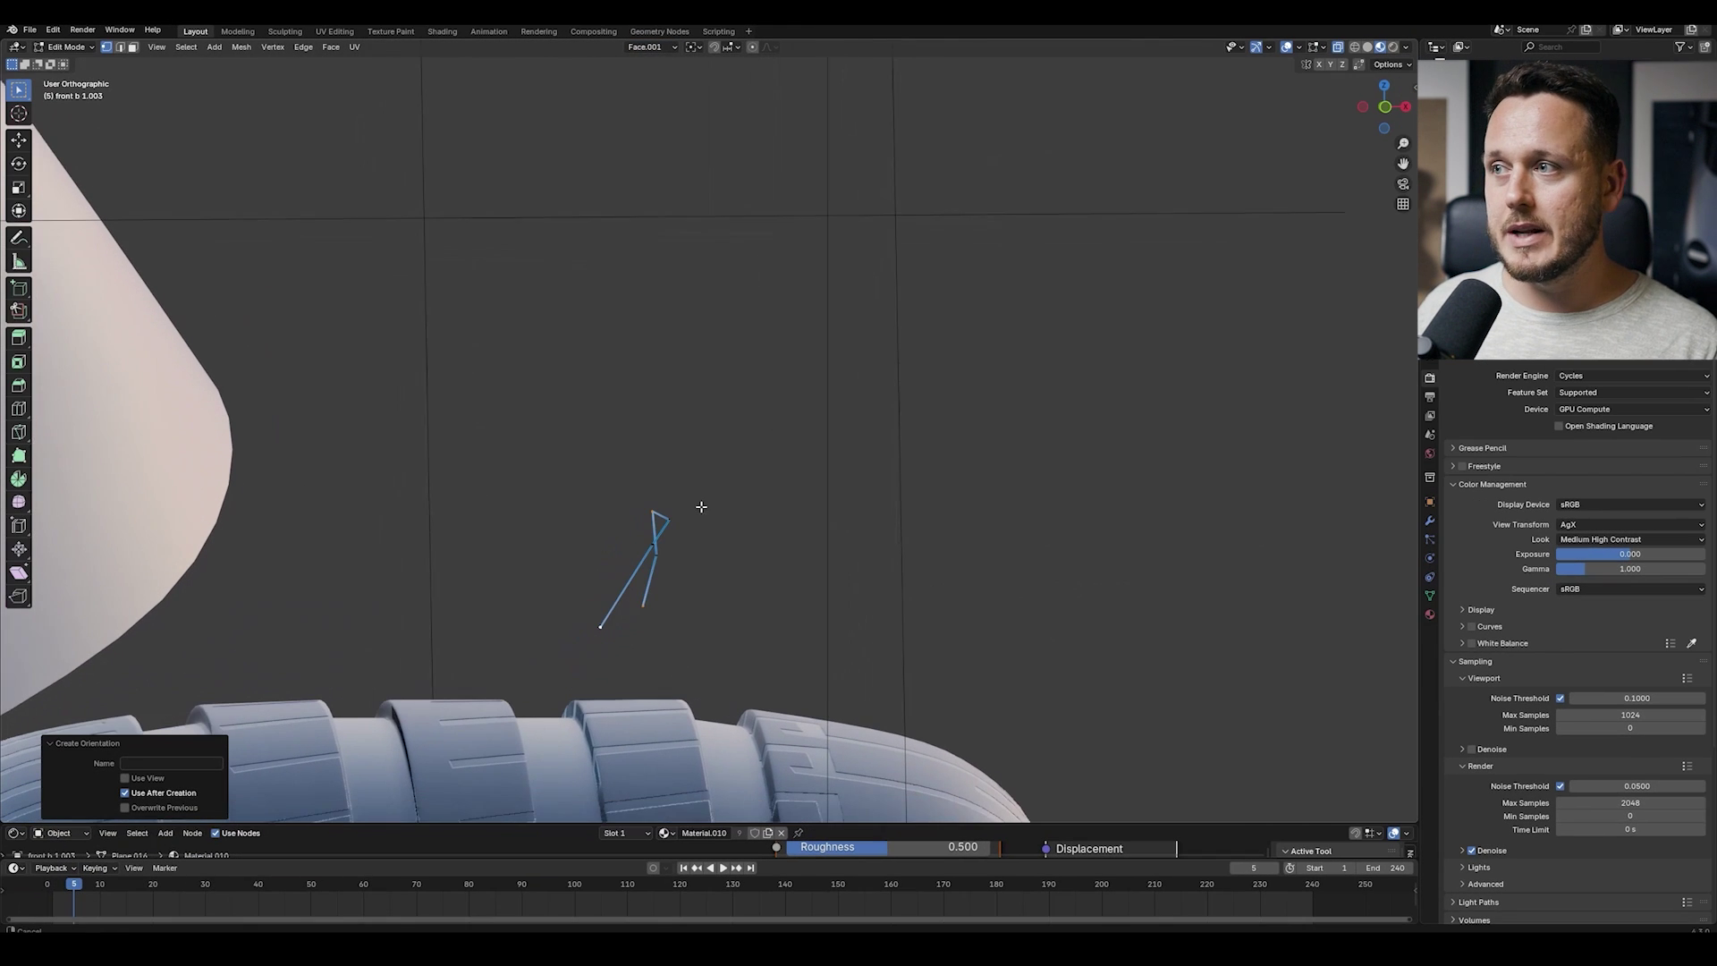
Step: Flatten the isolated crease edge by scaling all its vertices to 0 along the custom orientation's Z axis
{"action": "middle_click_drag", "start_coordinate": [701, 507], "coordinate": [706, 500], "text": "shift"}
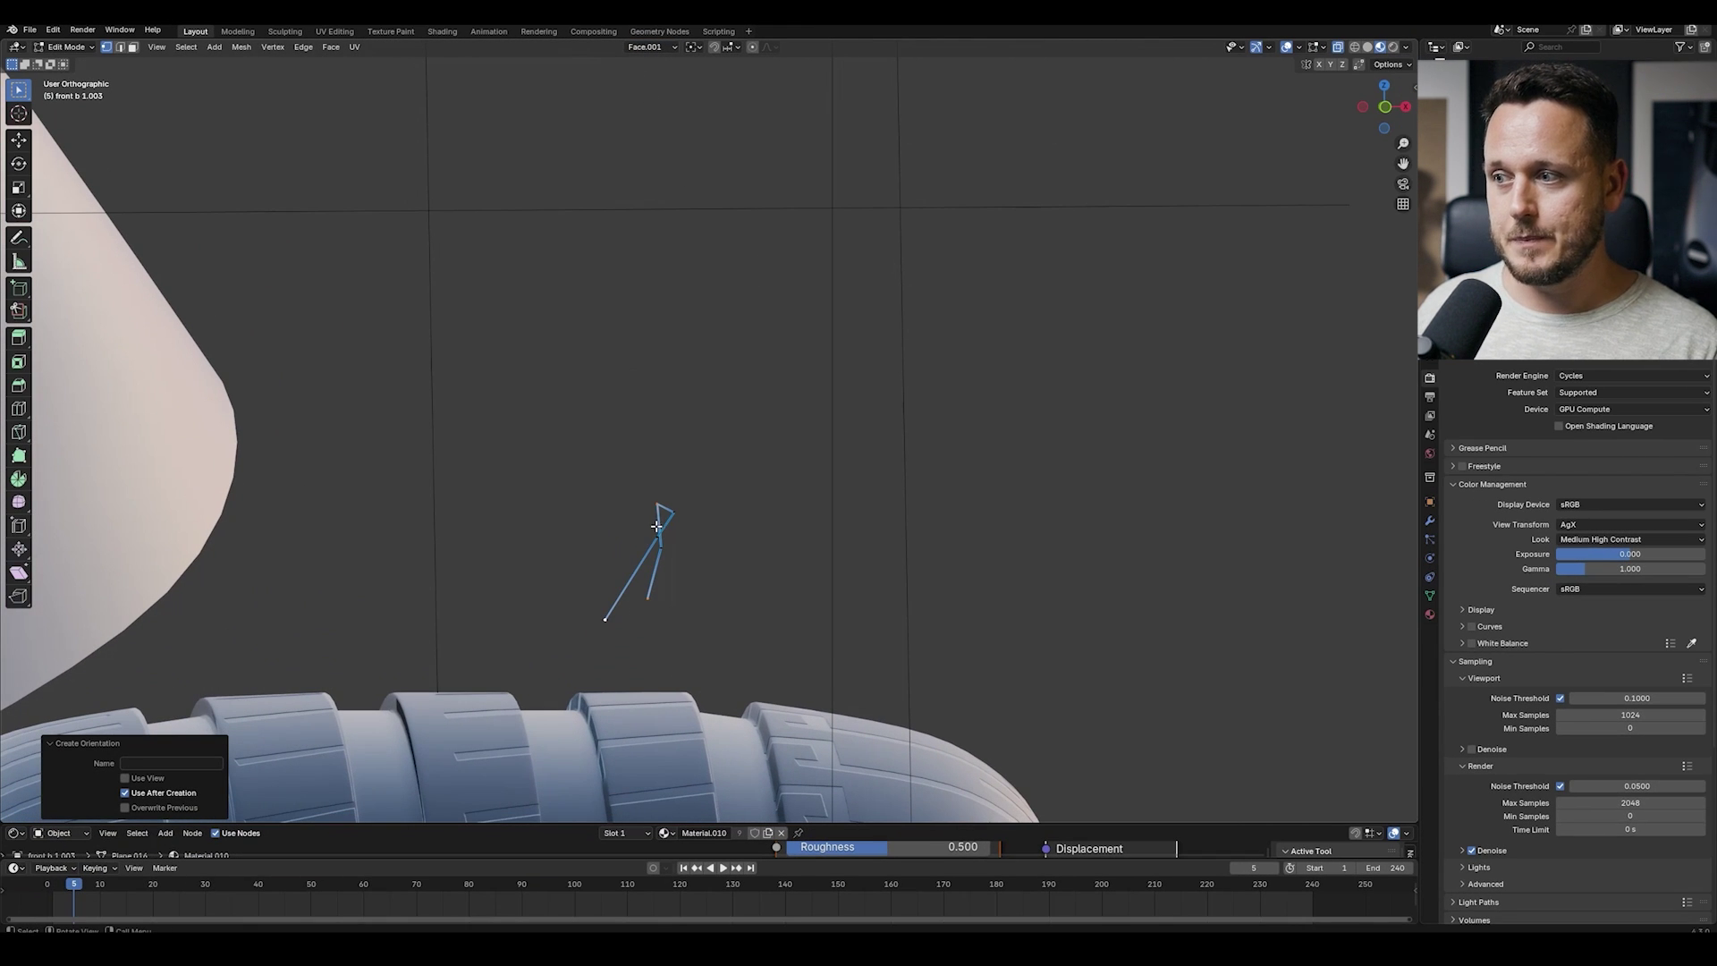
{"action": "left_click_drag", "start_coordinate": [723, 466], "coordinate": [534, 663]}
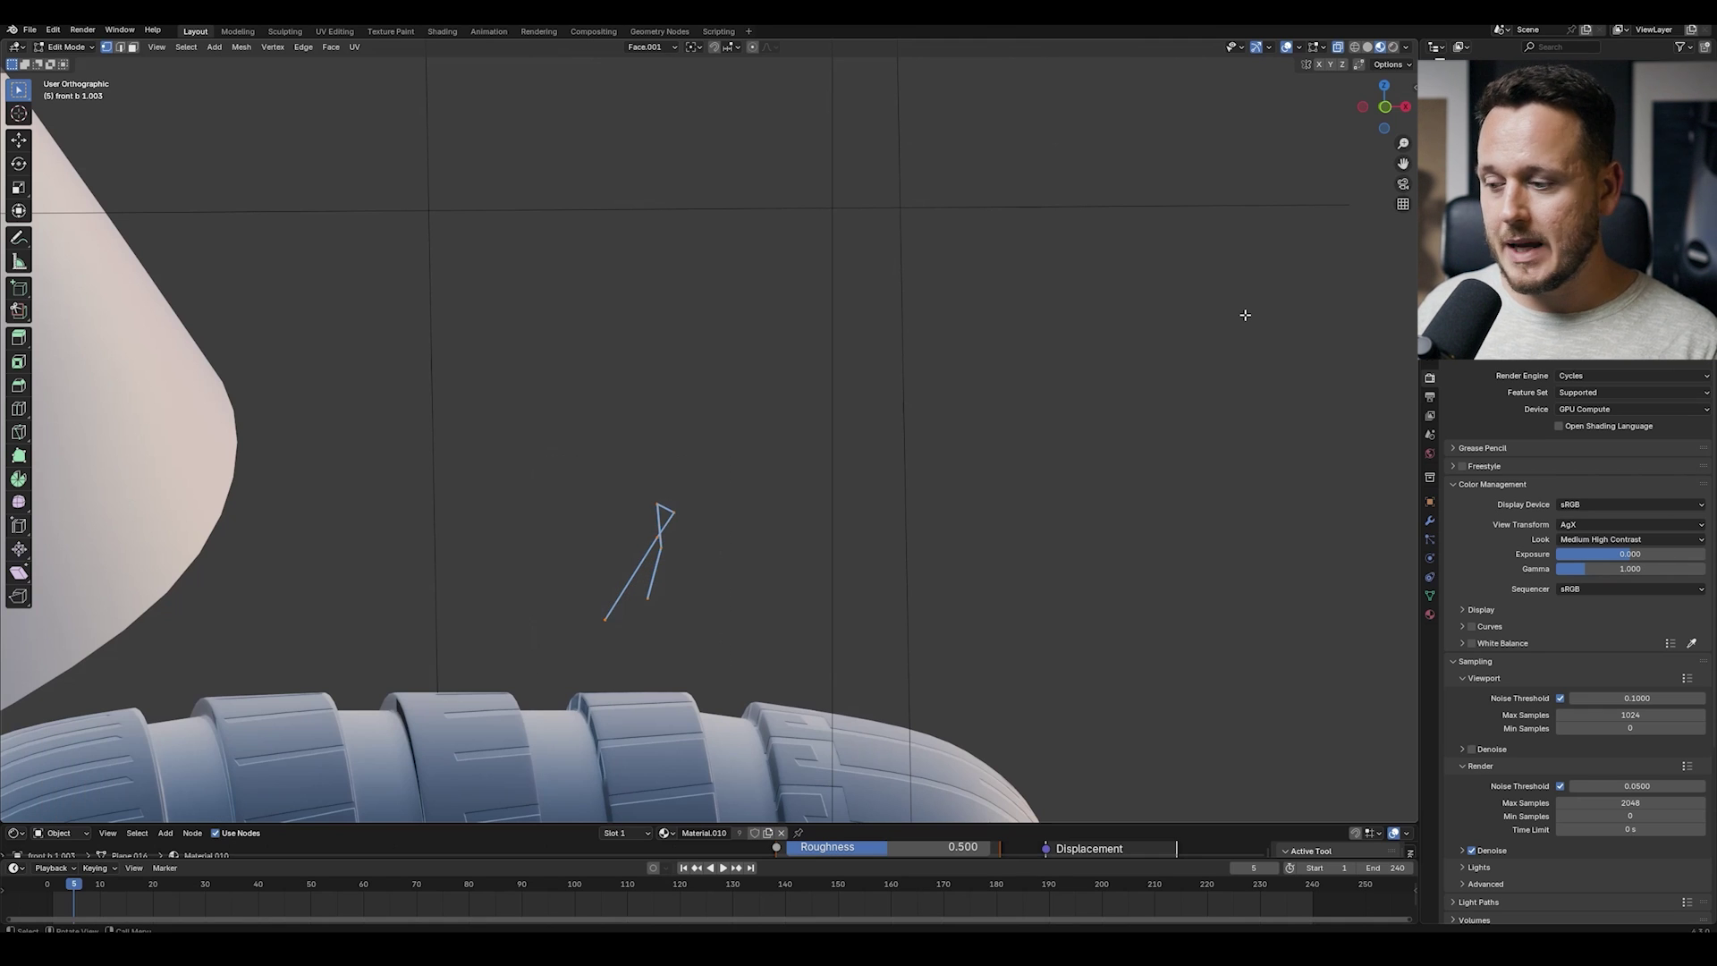
{"action": "key", "text": "s"}
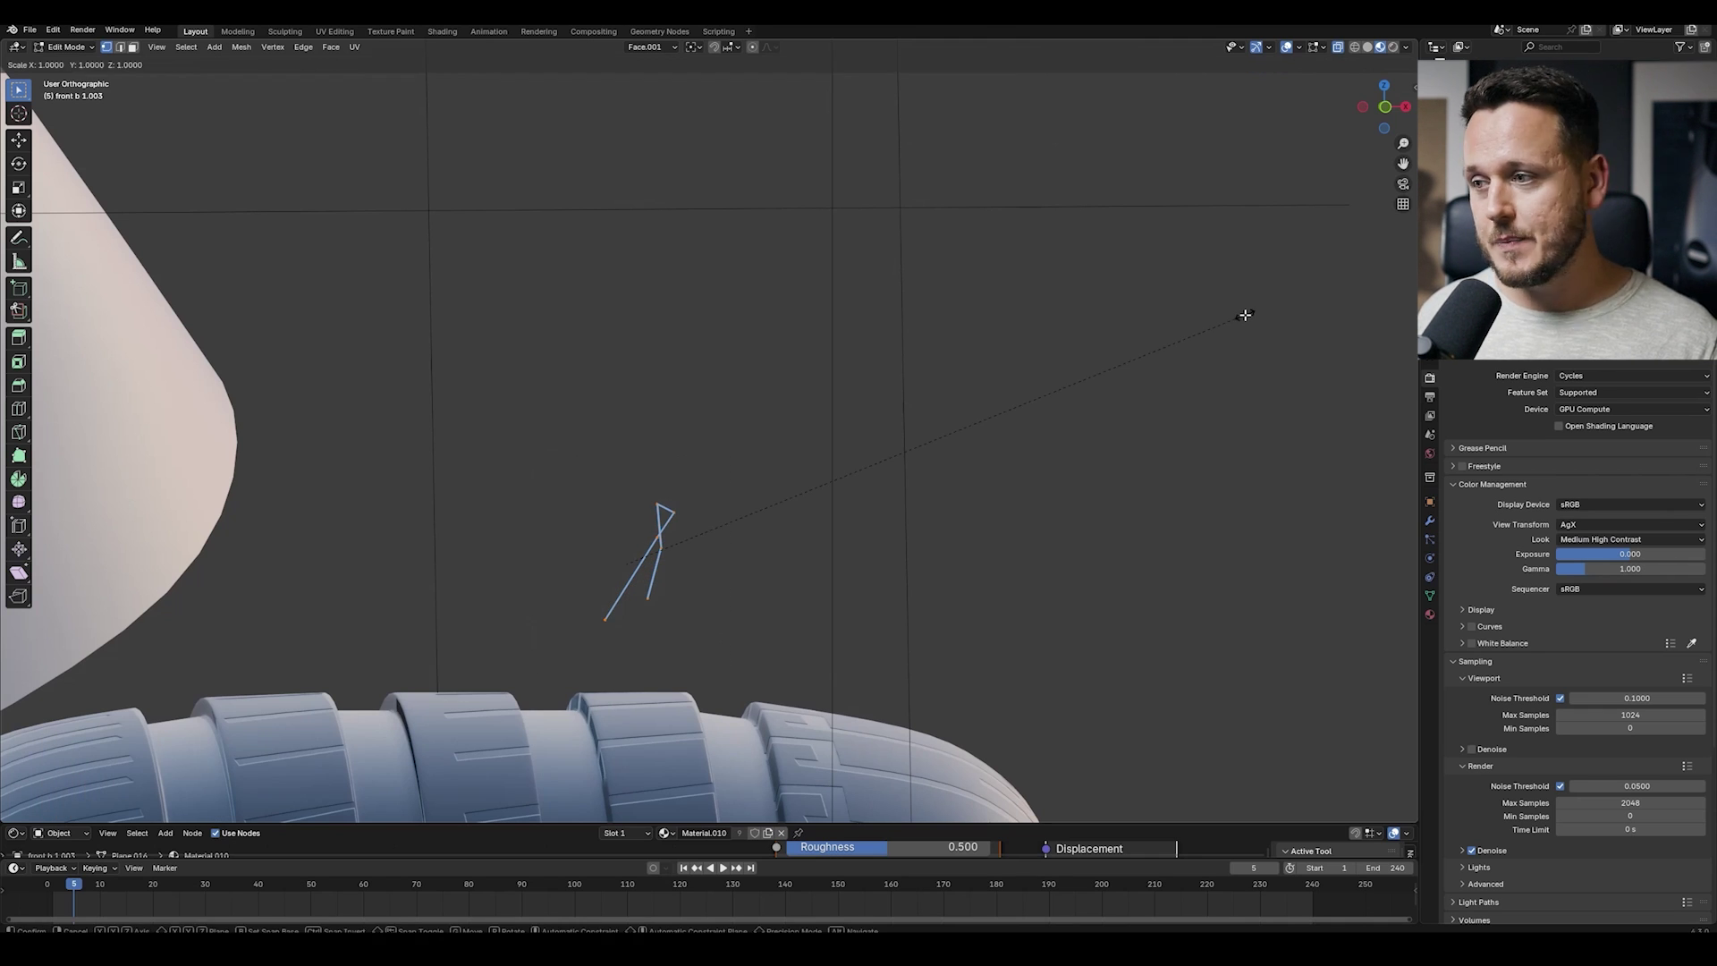
{"action": "key", "text": "z"}
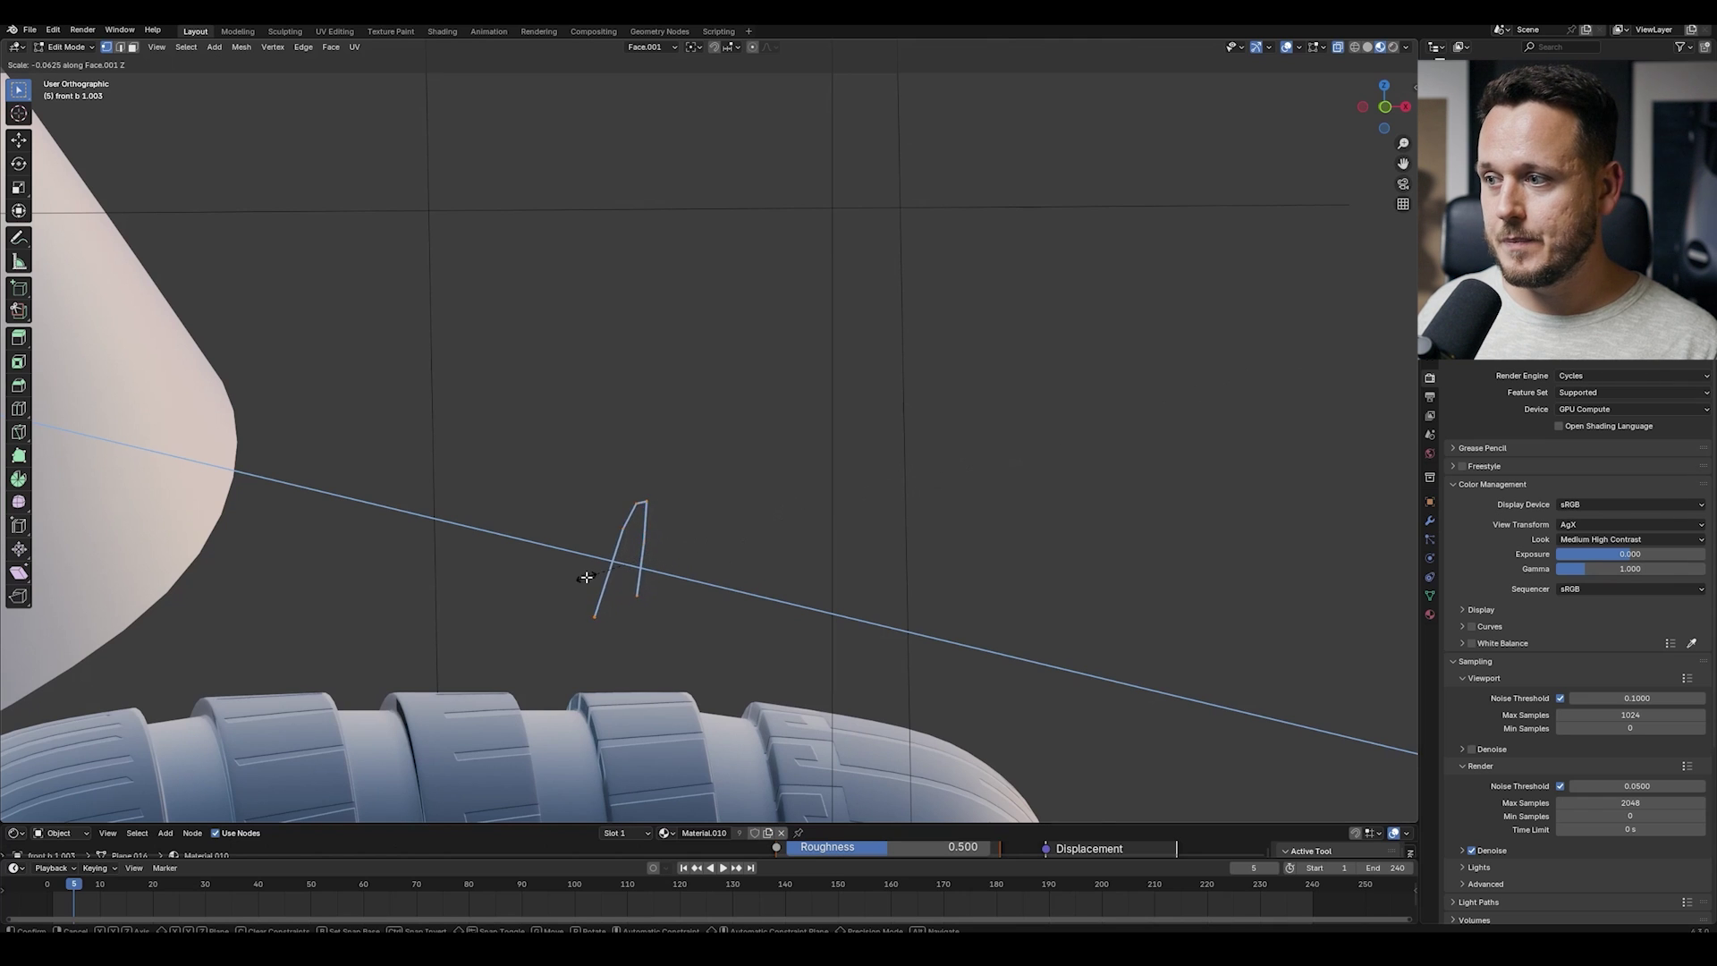
{"action": "type", "text": "0"}
{"action": "key", "text": "Return"}
{"action": "middle_click_drag", "start_coordinate": [1021, 426], "coordinate": [912, 509]}
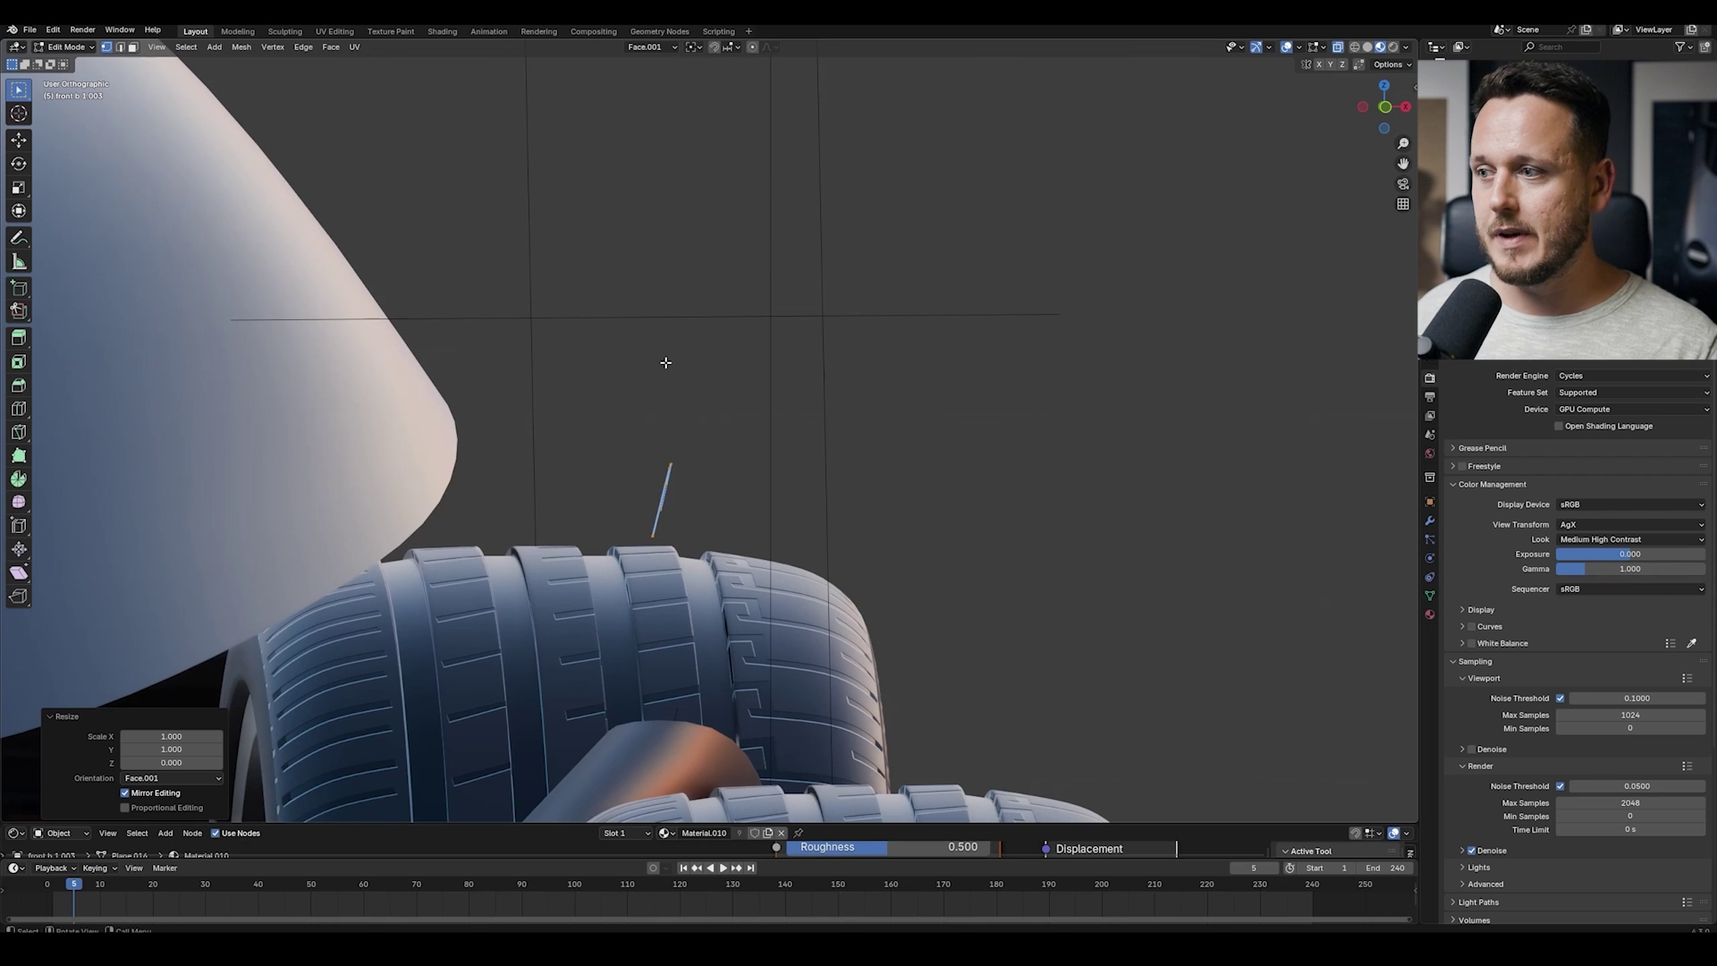
{"action": "middle_click_drag", "start_coordinate": [756, 387], "coordinate": [759, 395]}
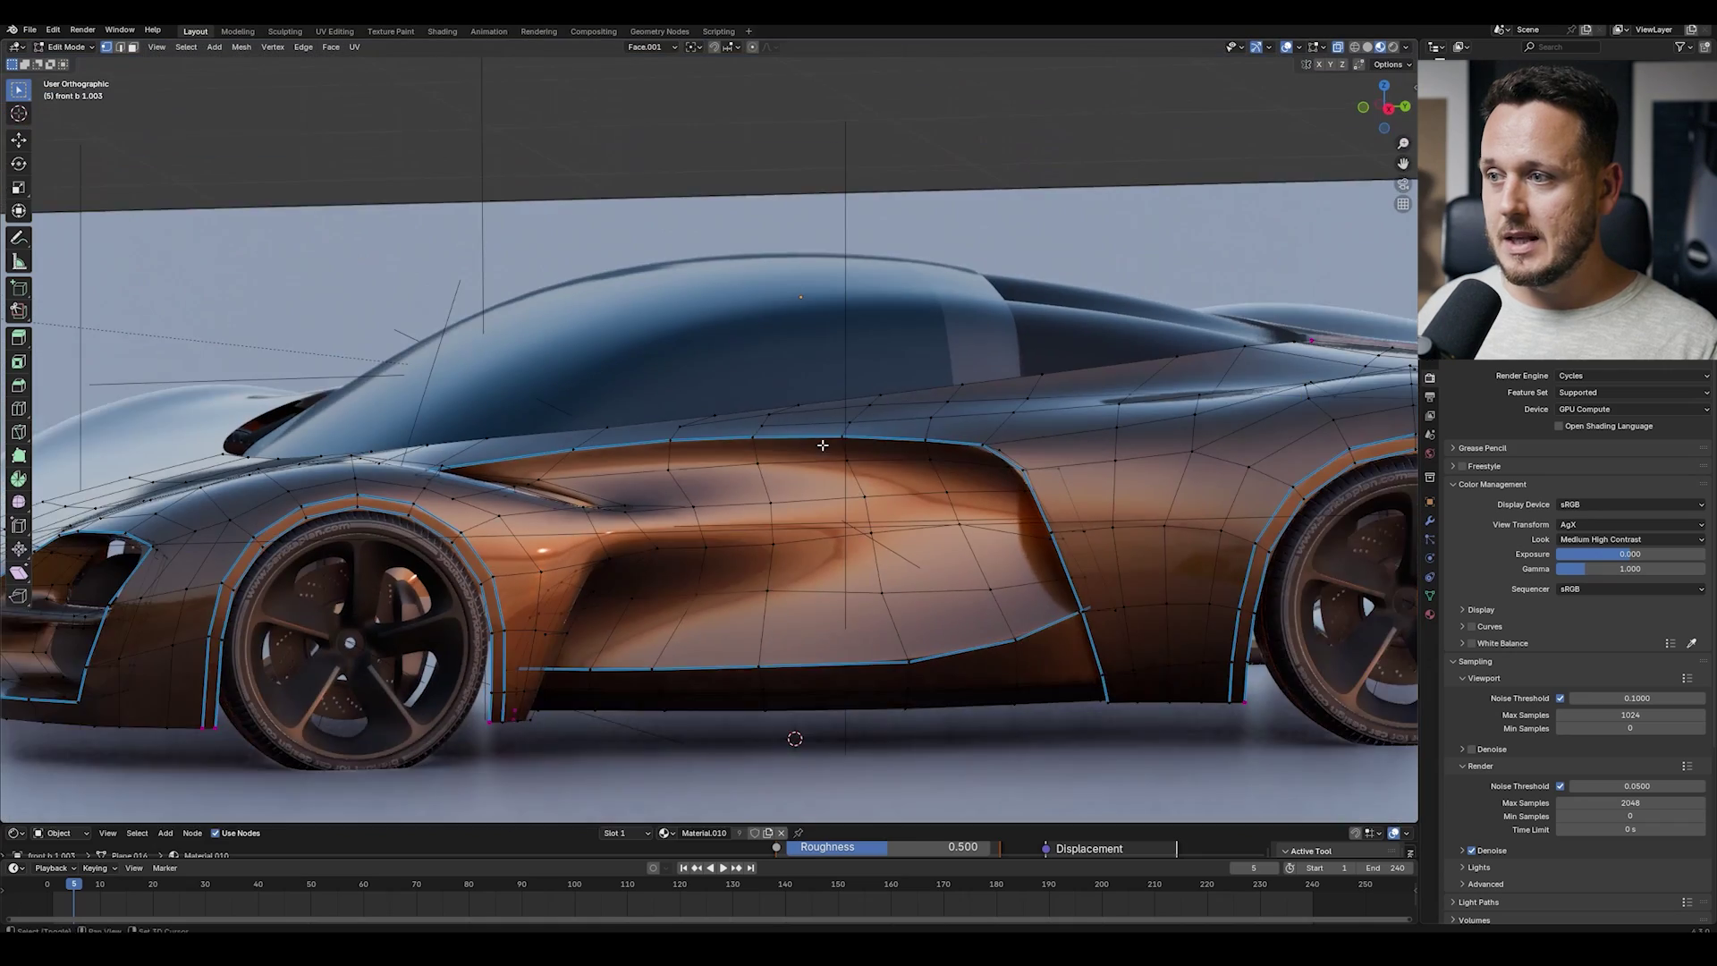
Step: Leave Edit Mode and examine the side crease and front of the shaded car body from several angles
{"action": "middle_click_drag", "start_coordinate": [822, 445], "coordinate": [910, 513]}
{"action": "scroll", "coordinate": [909, 400], "scroll_direction": "down", "scroll_amount": 3}
{"action": "key", "text": "Tab"}
{"action": "key", "text": "alt+a"}
{"action": "scroll", "coordinate": [780, 466], "scroll_direction": "up", "scroll_amount": 5}
{"action": "scroll", "coordinate": [910, 514], "scroll_direction": "down", "scroll_amount": 5}
{"action": "middle_click_drag", "start_coordinate": [792, 483], "coordinate": [623, 507], "text": "shift"}
{"action": "scroll", "coordinate": [876, 479], "scroll_direction": "up", "scroll_amount": 3}
{"action": "scroll", "coordinate": [669, 497], "scroll_direction": "down", "scroll_amount": 2}
Step: In Edit Mode, select the vertex path around the base of the windshield and hide all unselected geometry
{"action": "key", "text": "Tab"}
{"action": "scroll", "coordinate": [624, 511], "scroll_direction": "up", "scroll_amount": 4}
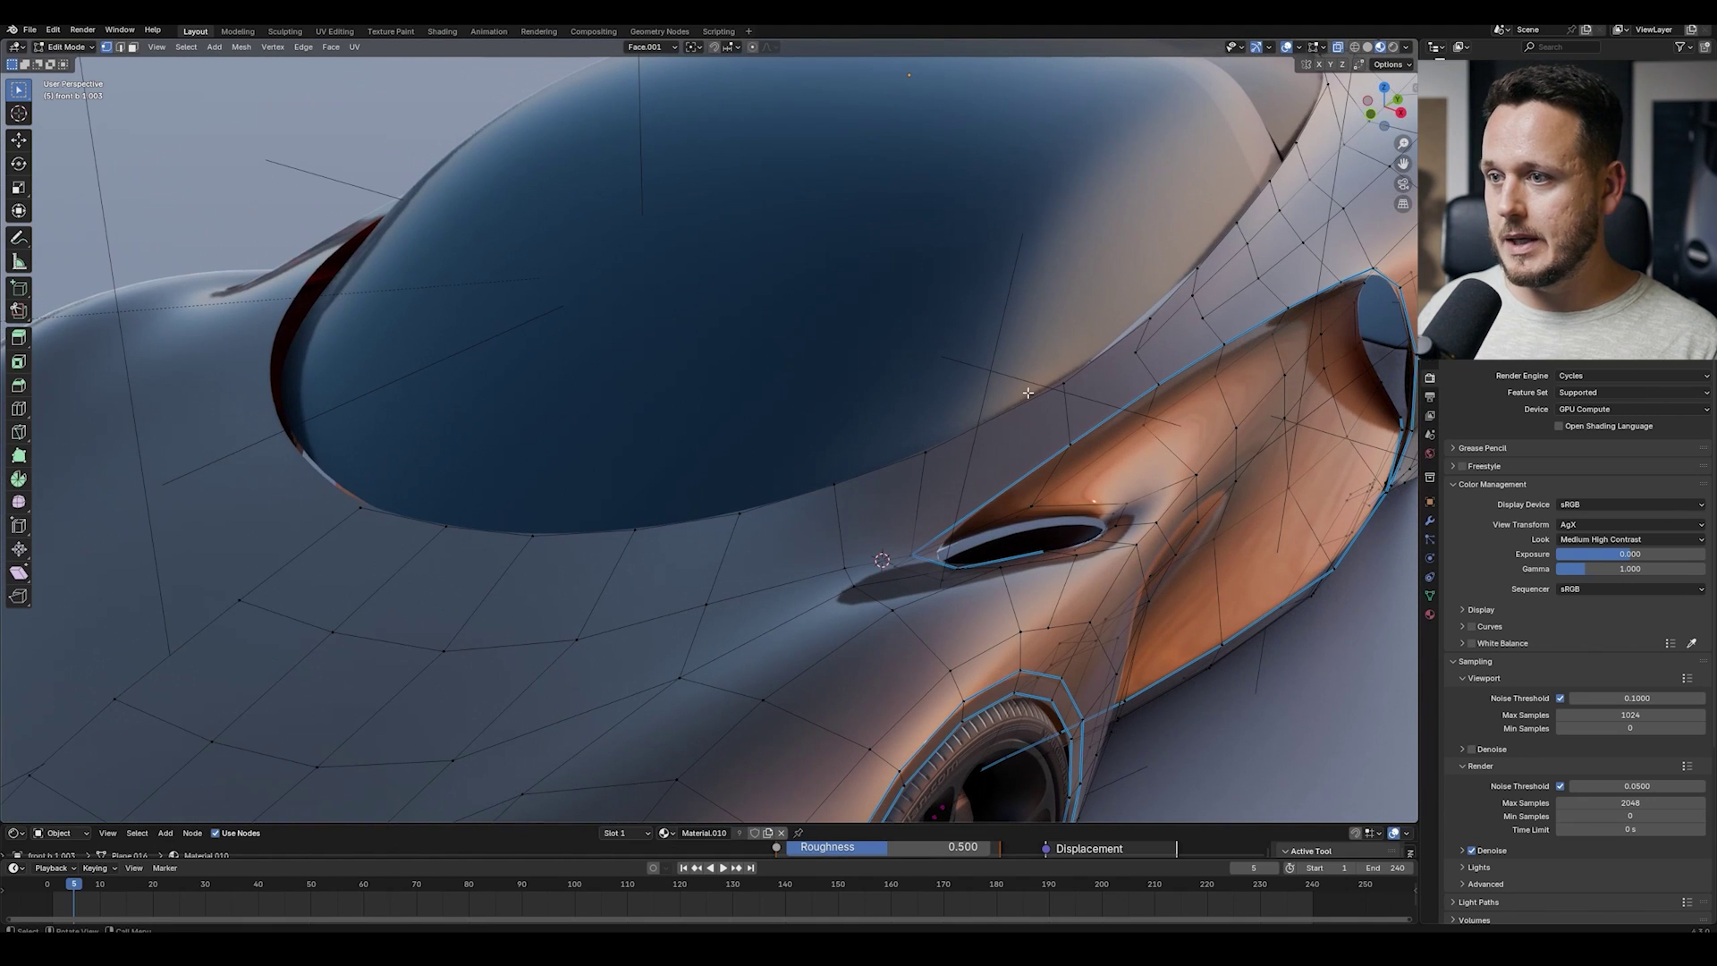
{"action": "left_click", "coordinate": [341, 504], "text": "ctrl+shift"}
{"action": "scroll", "coordinate": [342, 504], "scroll_direction": "down", "scroll_amount": 4}
{"action": "middle_click_drag", "start_coordinate": [342, 503], "coordinate": [771, 476]}
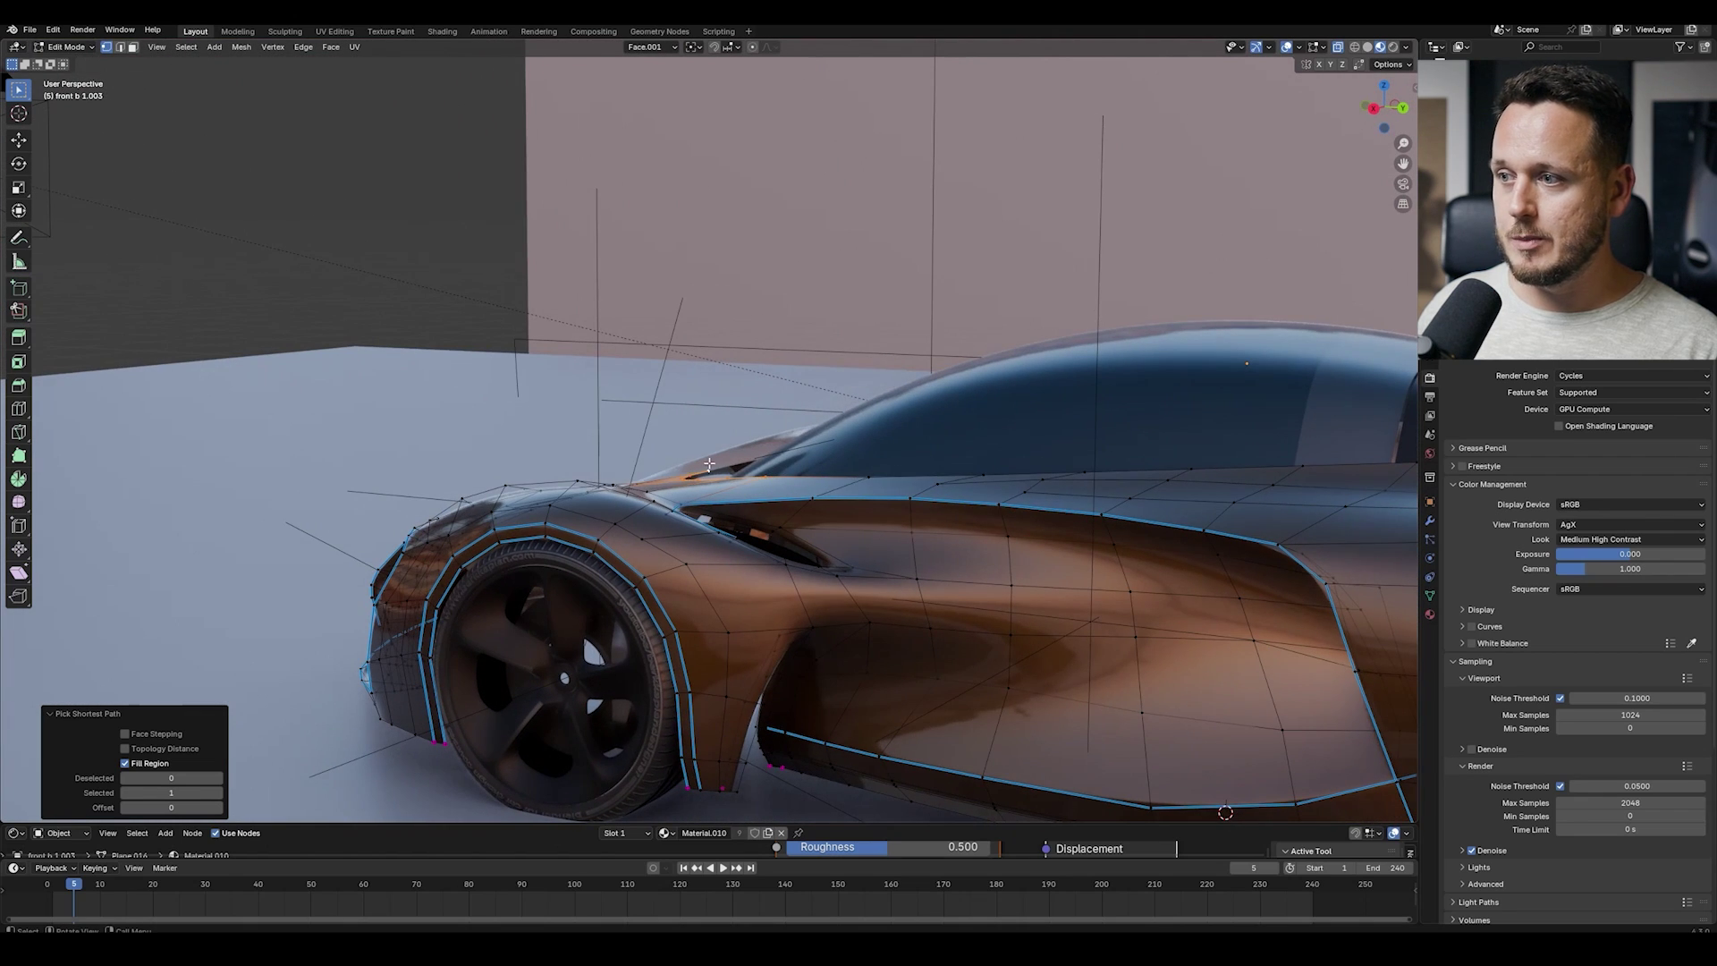
{"action": "scroll", "coordinate": [710, 464], "scroll_direction": "up", "scroll_amount": 4}
{"action": "key", "text": "shift+h"}
{"action": "scroll", "coordinate": [869, 516], "scroll_direction": "up", "scroll_amount": 3}
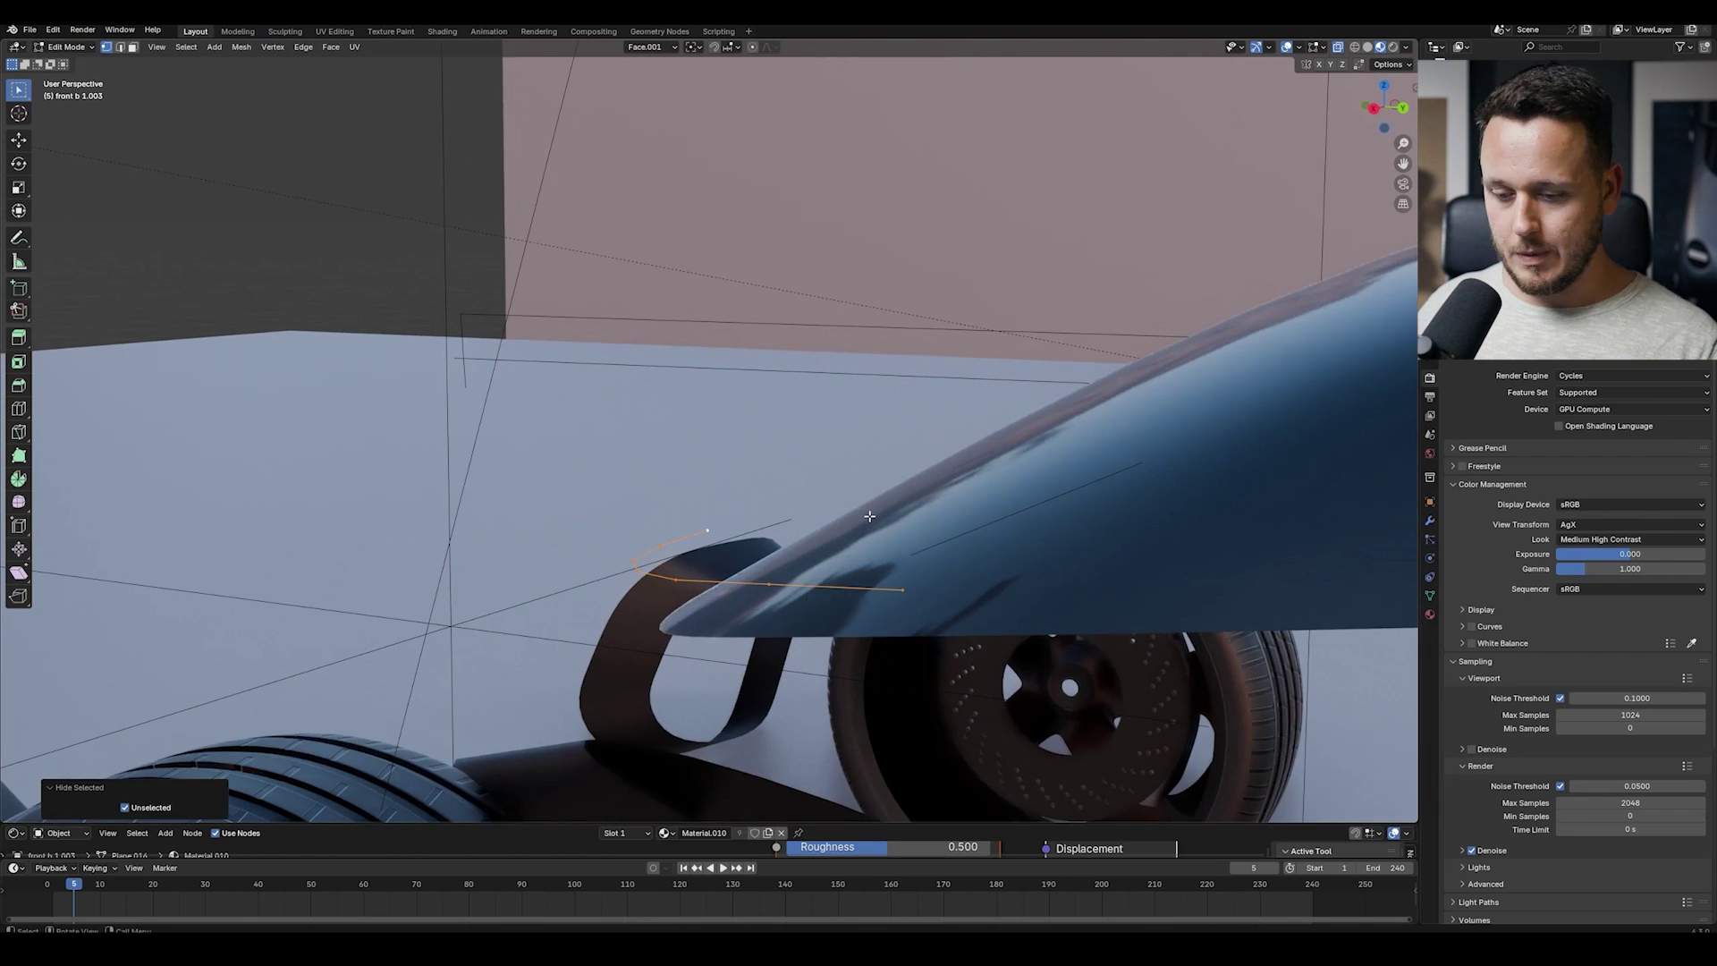
Step: Select both end vertices and a middle vertex of the windshield-base edge and create another custom transform orientation from them
{"action": "key", "text": "KP_3"}
{"action": "scroll", "coordinate": [872, 502], "scroll_direction": "up", "scroll_amount": 4}
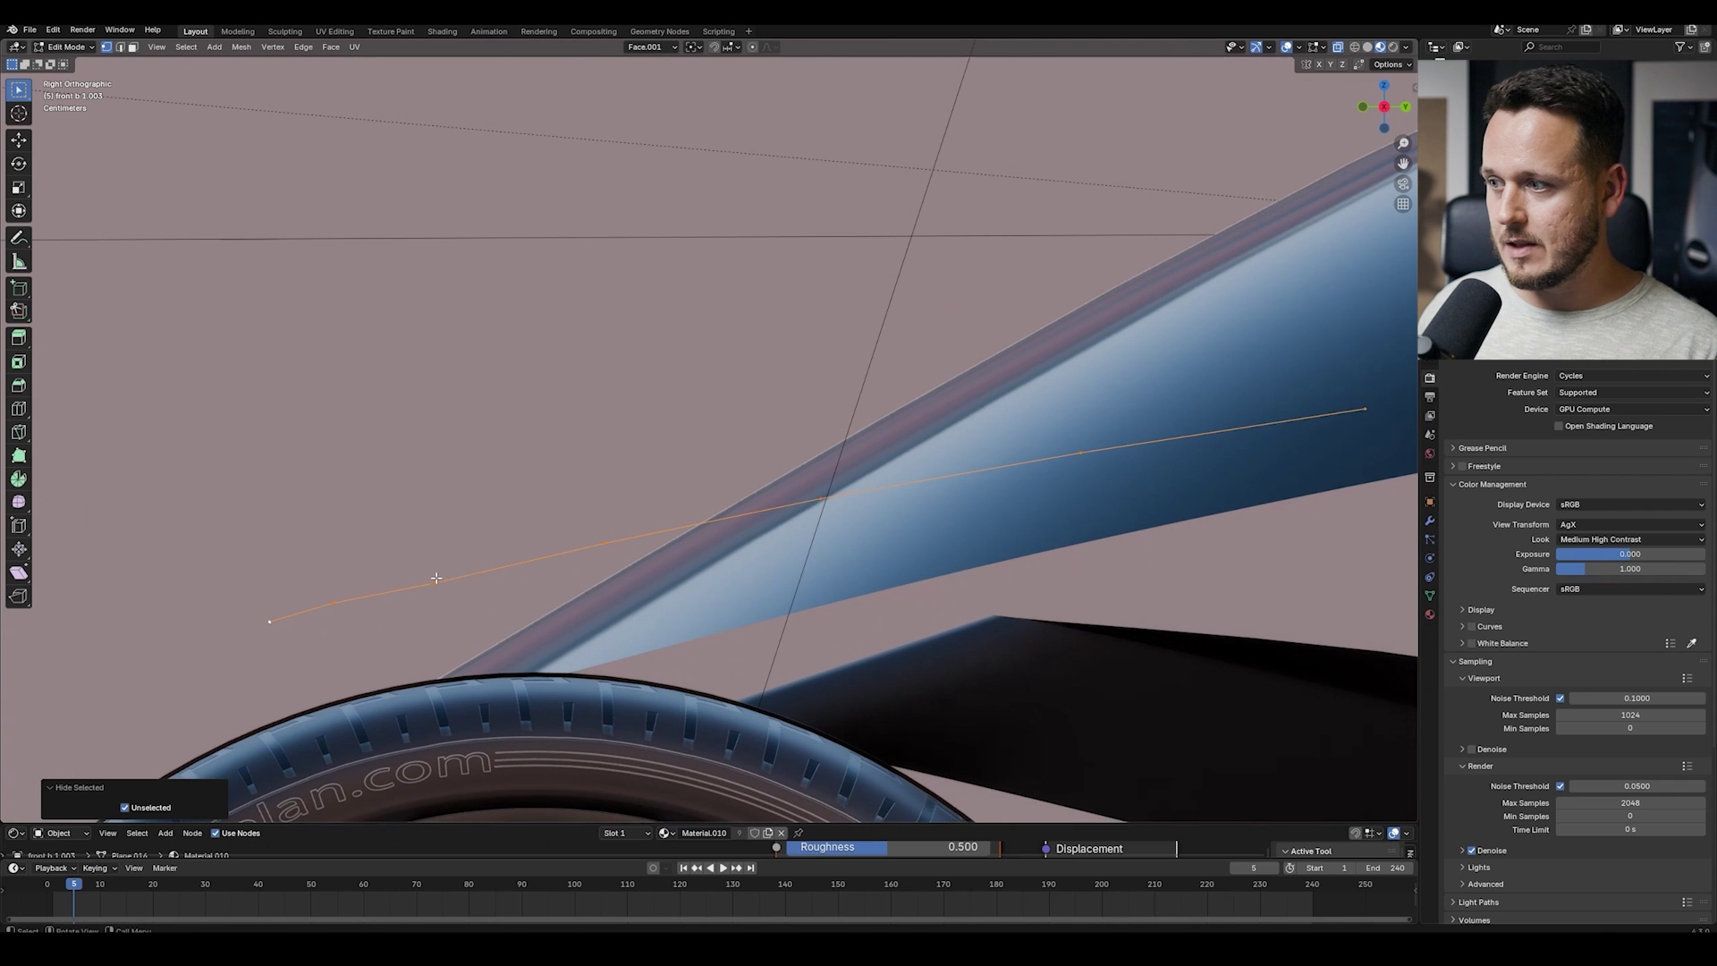
{"action": "middle_click_drag", "start_coordinate": [445, 569], "coordinate": [734, 565]}
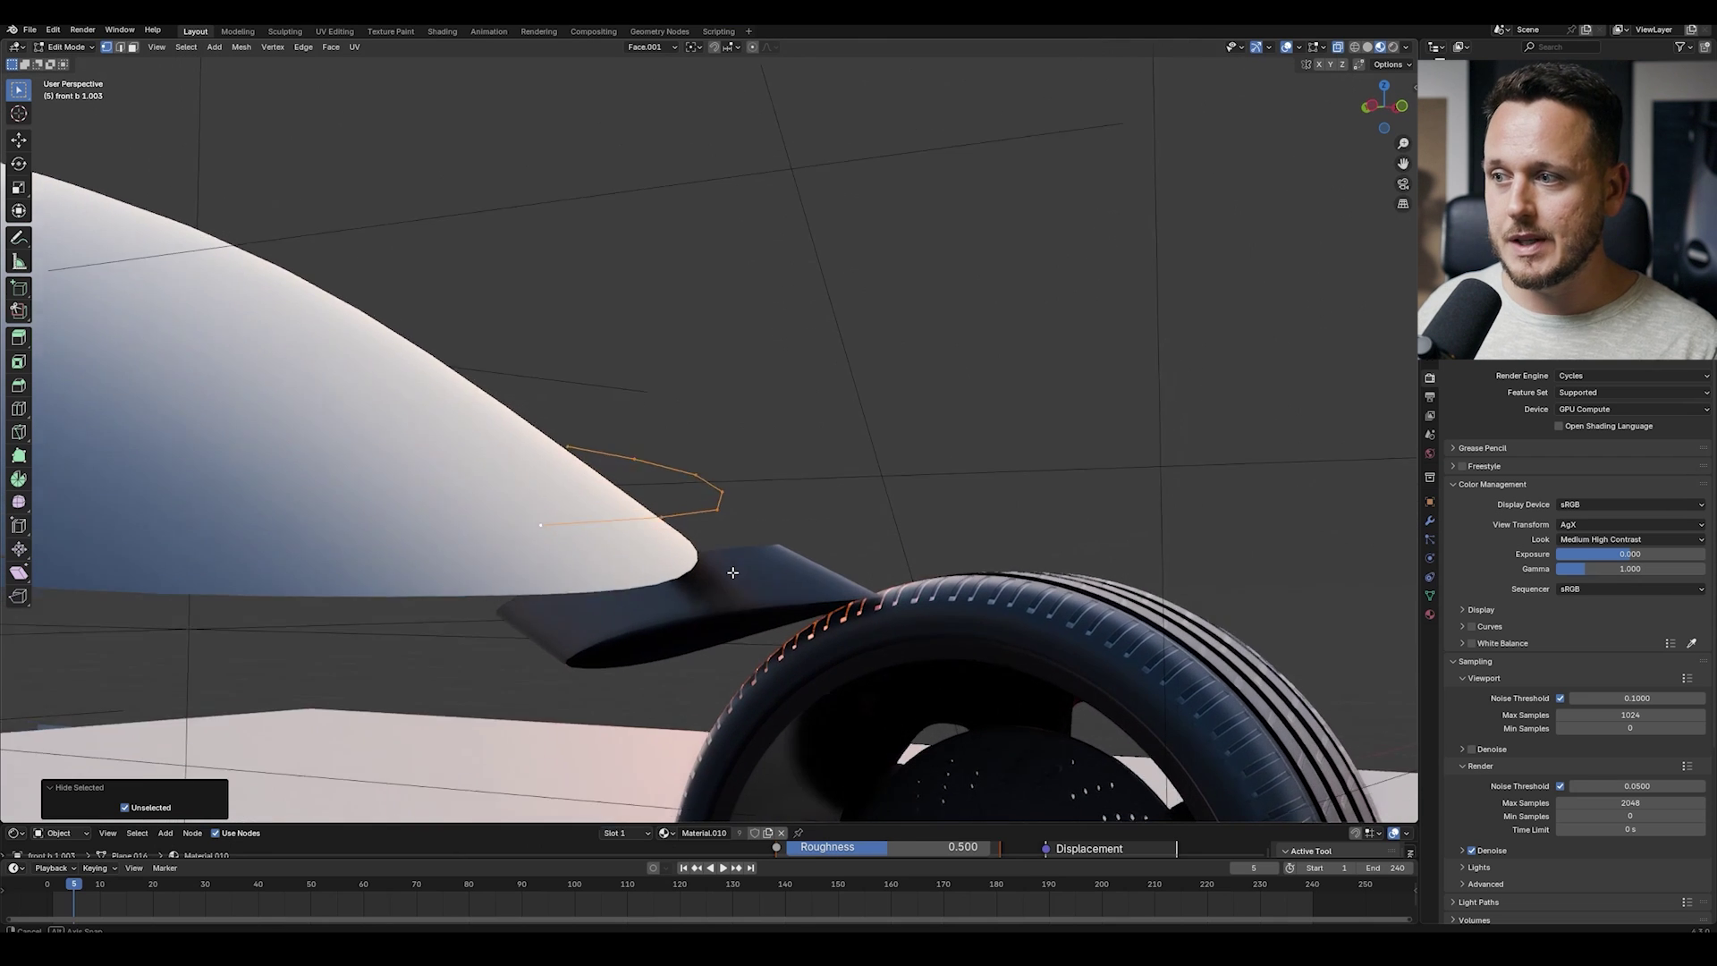
{"action": "middle_click_drag", "start_coordinate": [733, 573], "coordinate": [523, 597]}
{"action": "left_click", "coordinate": [526, 595]}
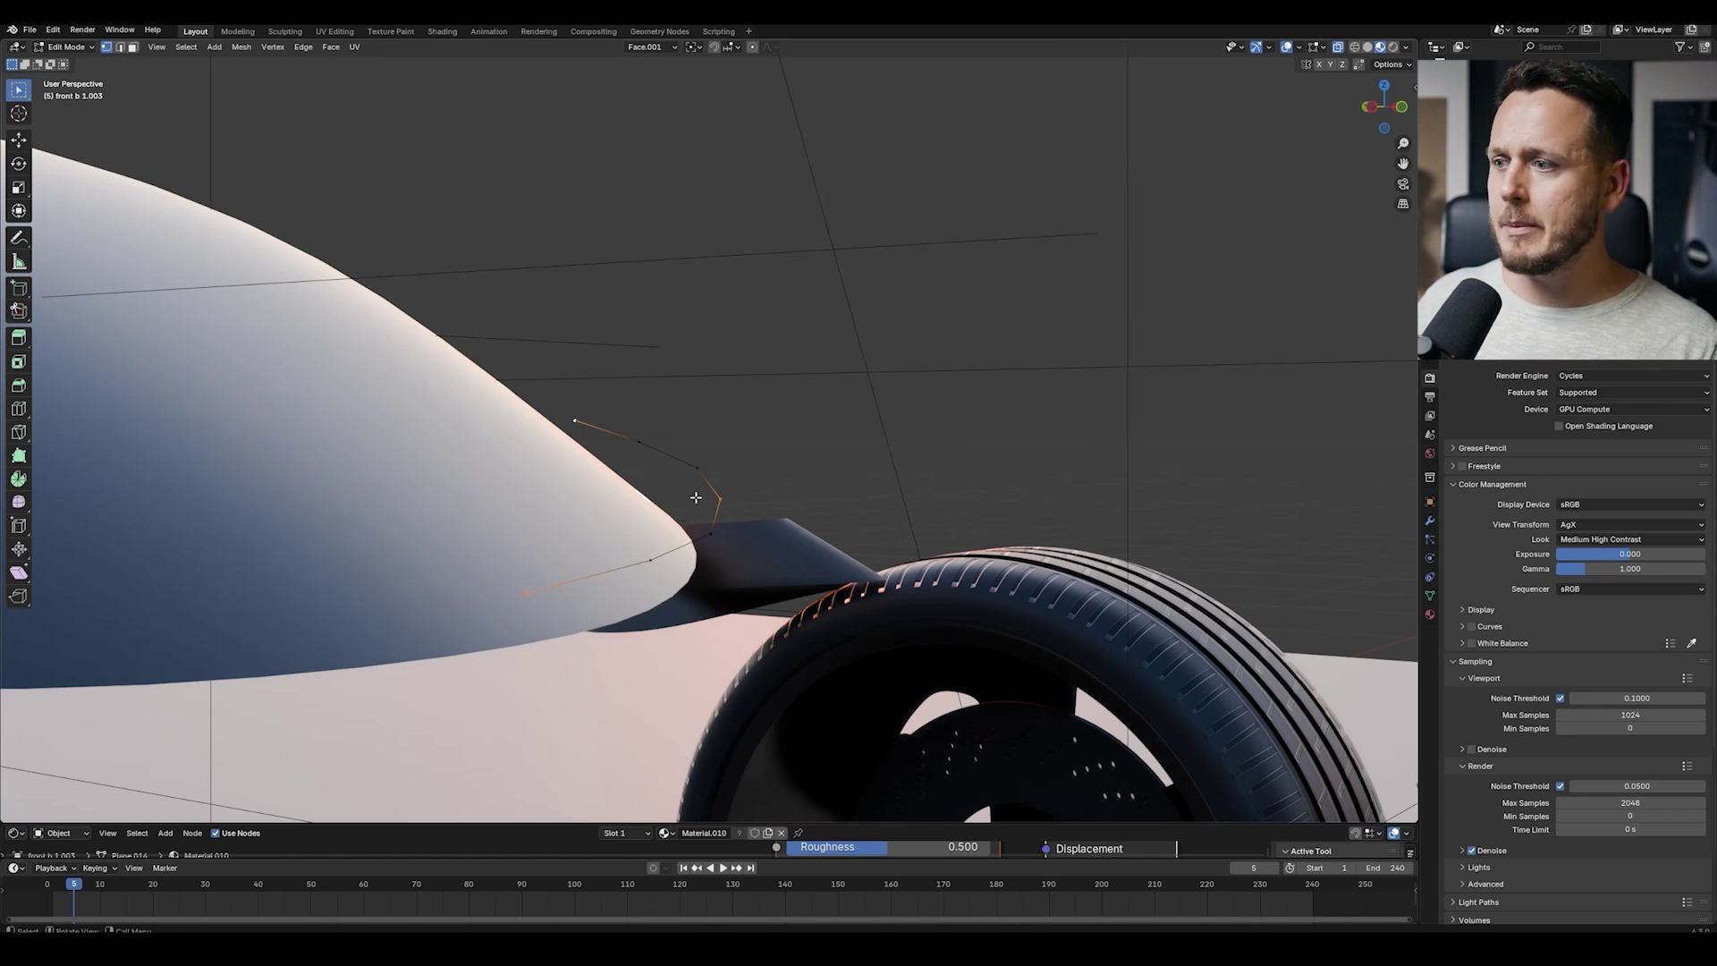
{"action": "left_click", "coordinate": [651, 47]}
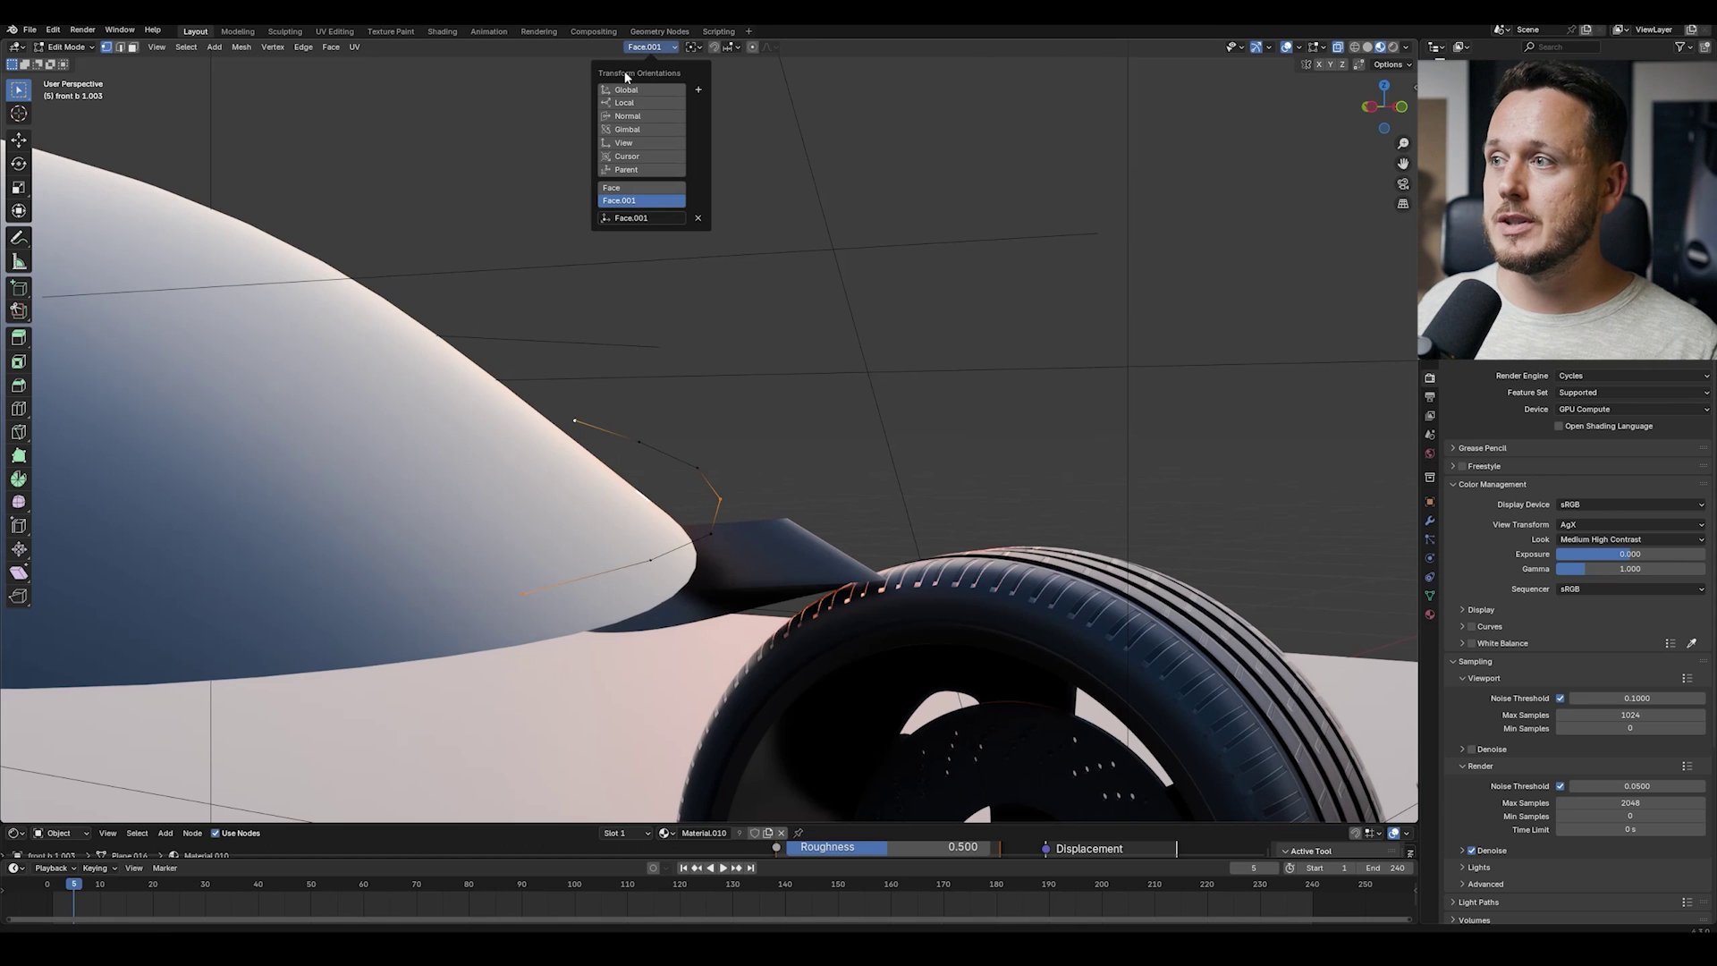
{"action": "left_click", "coordinate": [699, 93]}
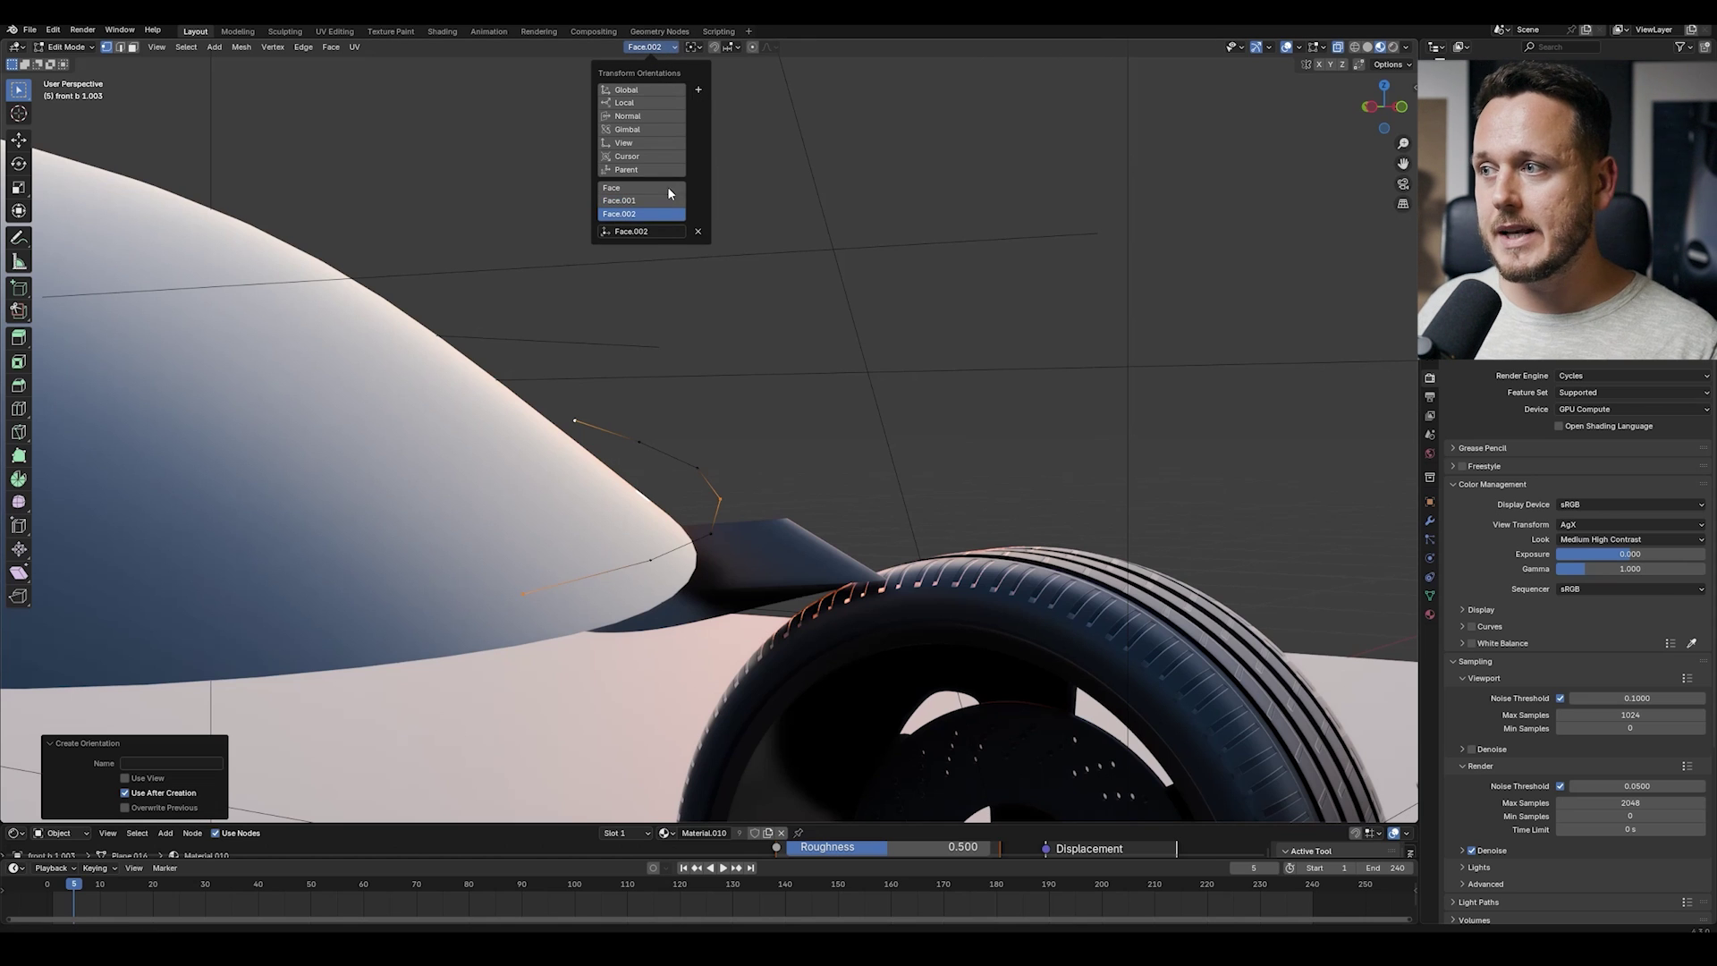
Step: Flatten the windshield-base edge by scaling all its vertices to 0 along the new custom orientation's Z axis
{"action": "middle_click_drag", "start_coordinate": [697, 361], "coordinate": [725, 368]}
{"action": "left_click_drag", "start_coordinate": [910, 307], "coordinate": [470, 616]}
{"action": "key", "text": "s"}
{"action": "key", "text": "z"}
{"action": "key", "text": "0"}
{"action": "key", "text": "Return"}
{"action": "middle_click_drag", "start_coordinate": [814, 377], "coordinate": [816, 369]}
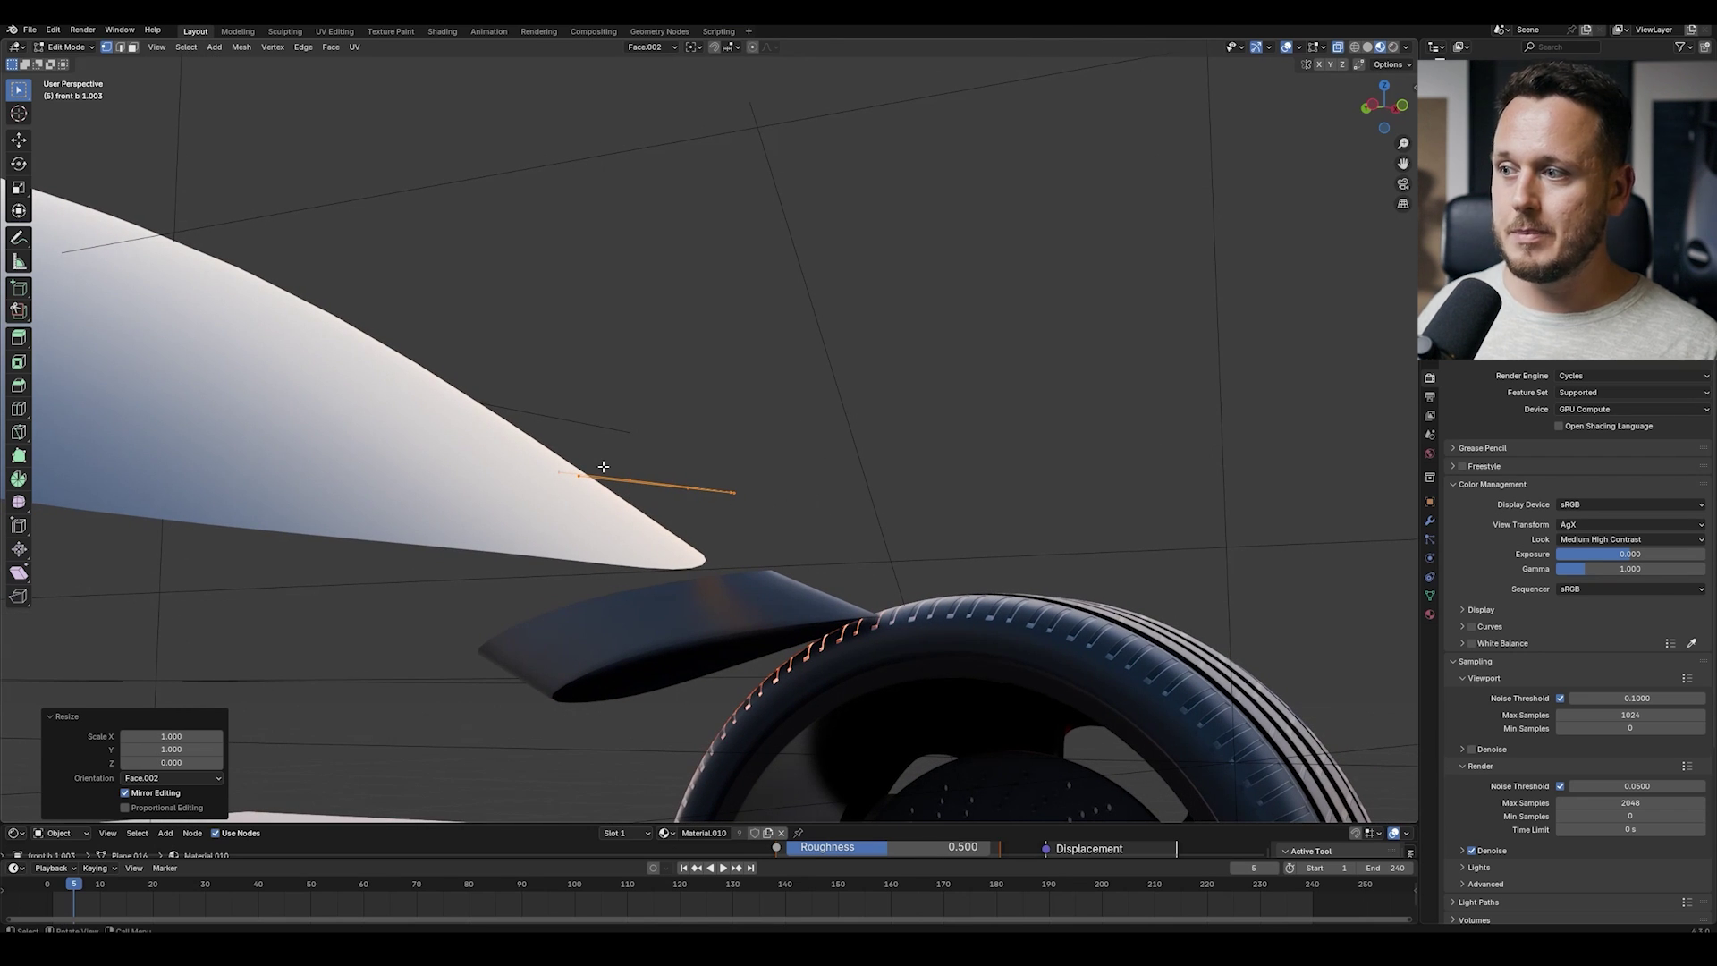
{"action": "scroll", "coordinate": [655, 477], "scroll_direction": "down", "scroll_amount": 5}
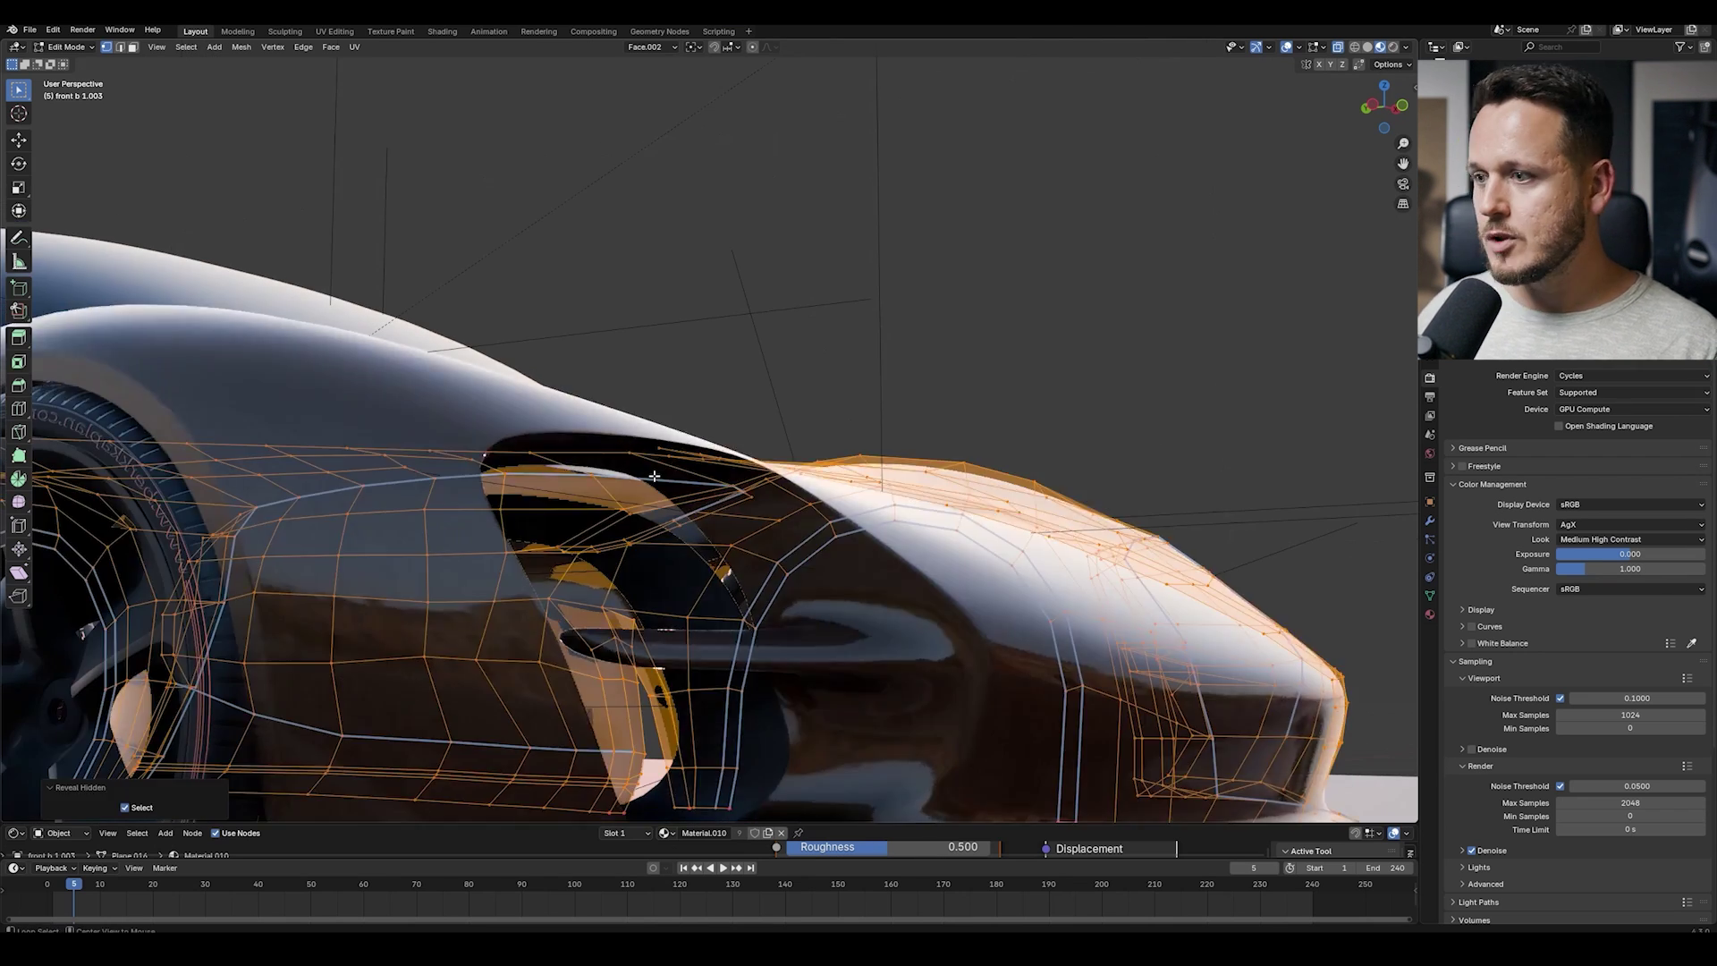